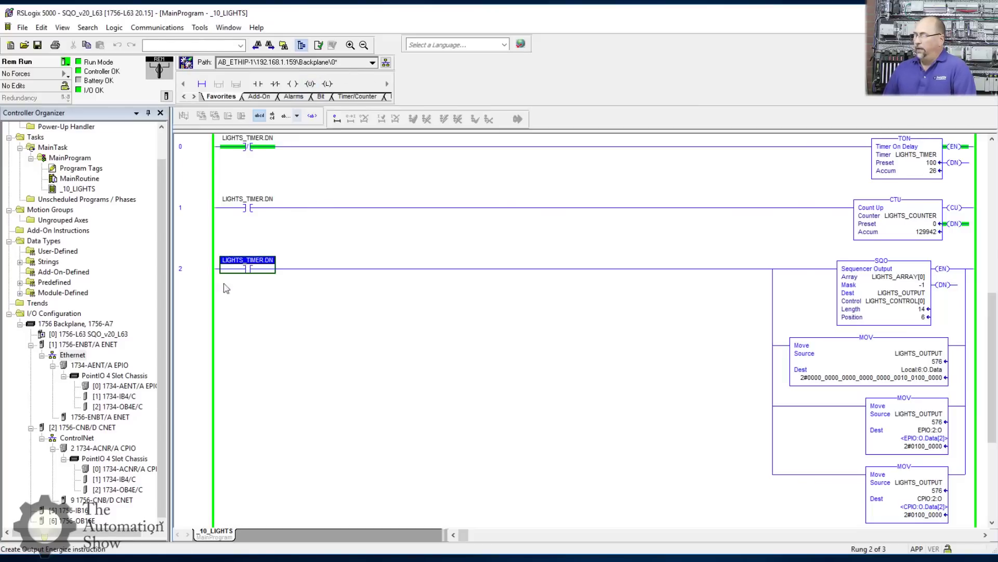
pyautogui.moveTo(87, 365)
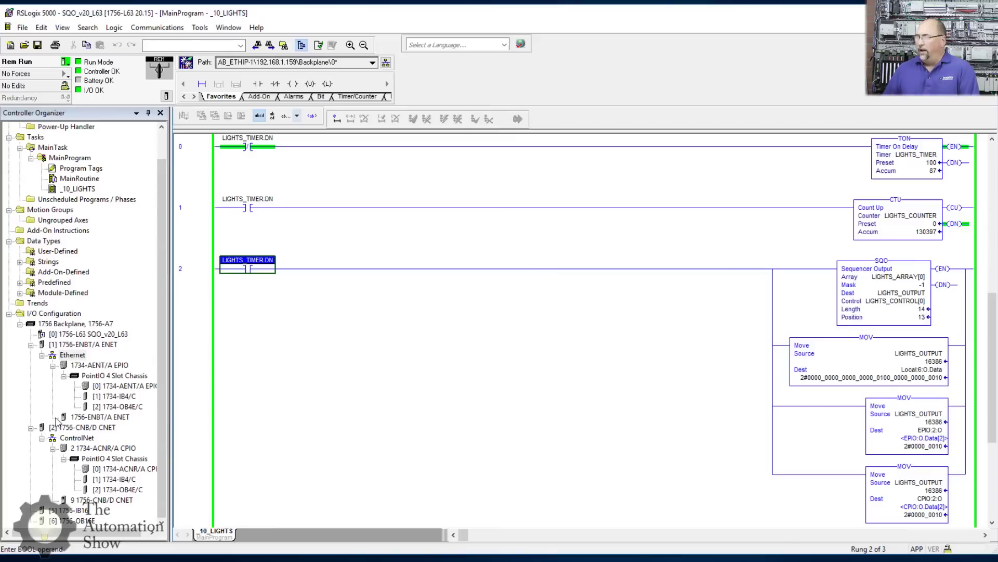
pyautogui.rightClick(73, 357)
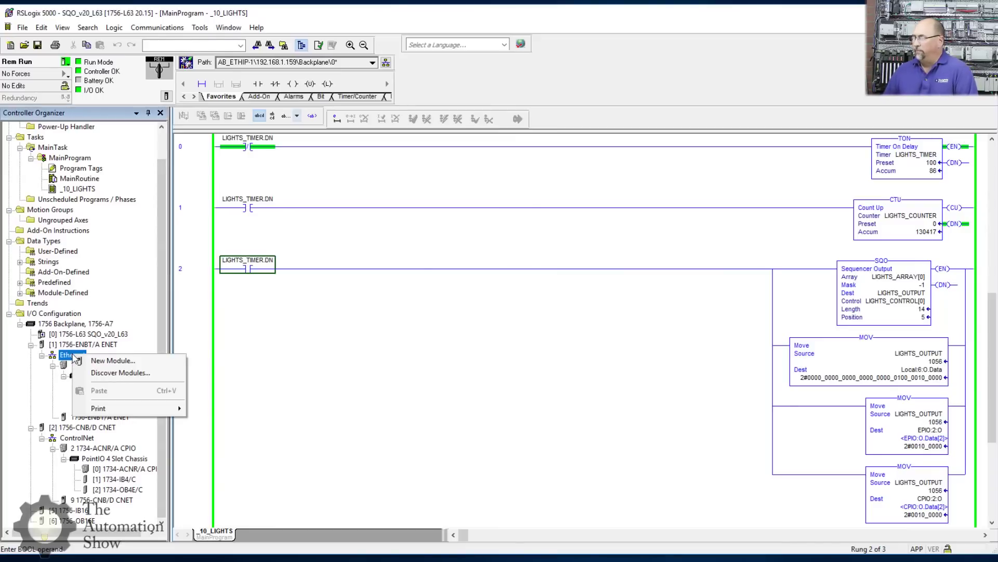
pyautogui.click(104, 377)
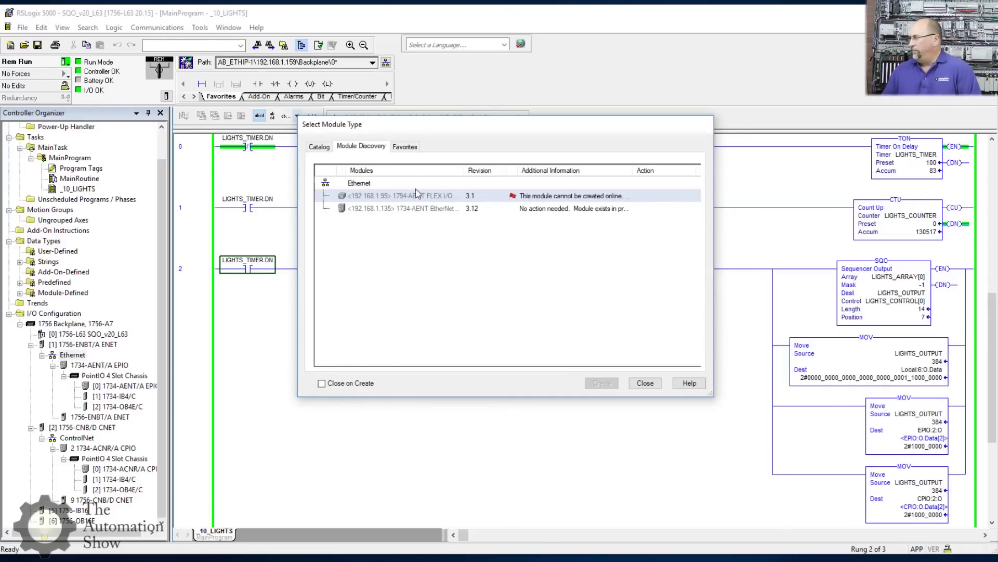
pyautogui.click(416, 209)
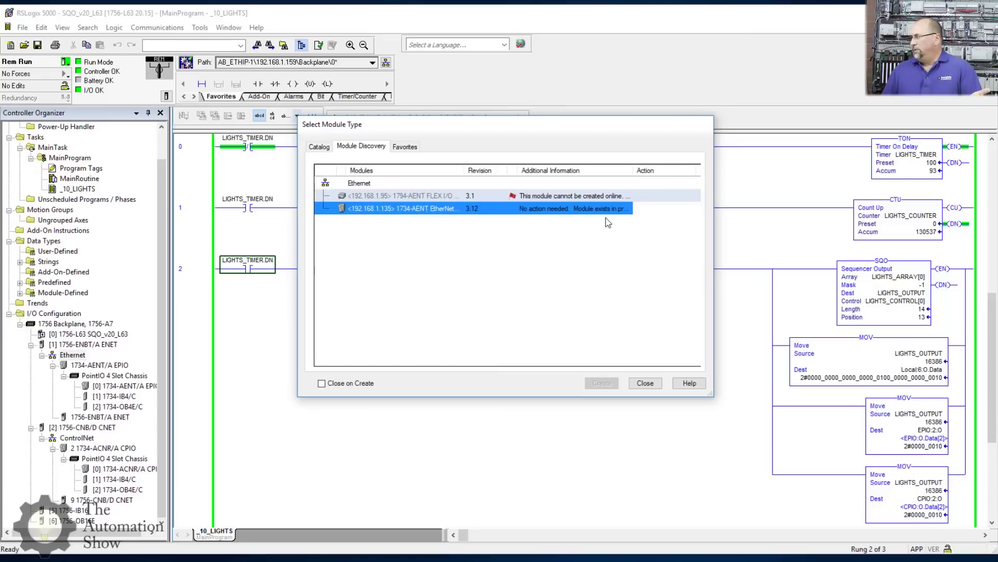
pyautogui.moveTo(634, 171); pyautogui.dragTo(683, 171)
pyautogui.click(359, 196)
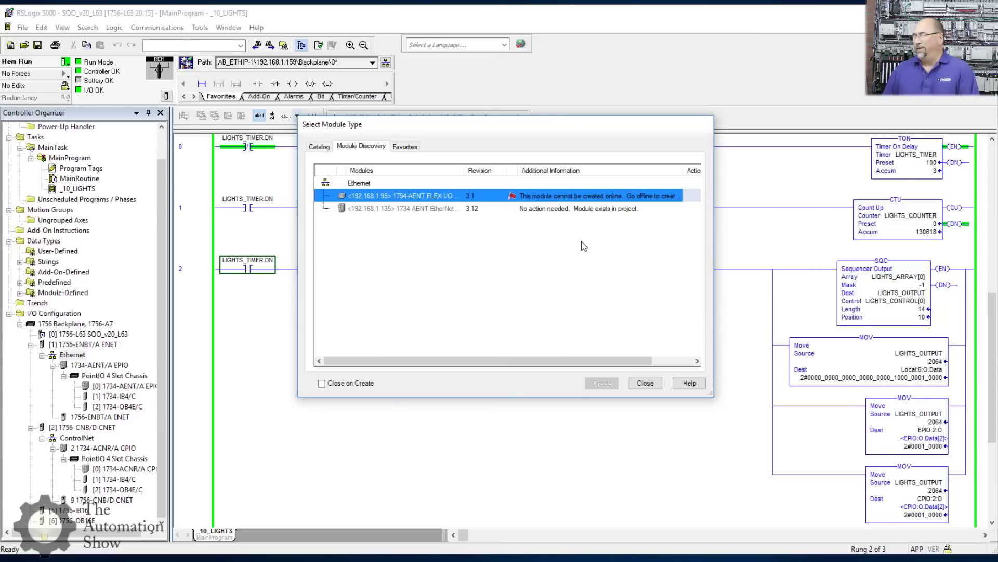
pyautogui.click(646, 383)
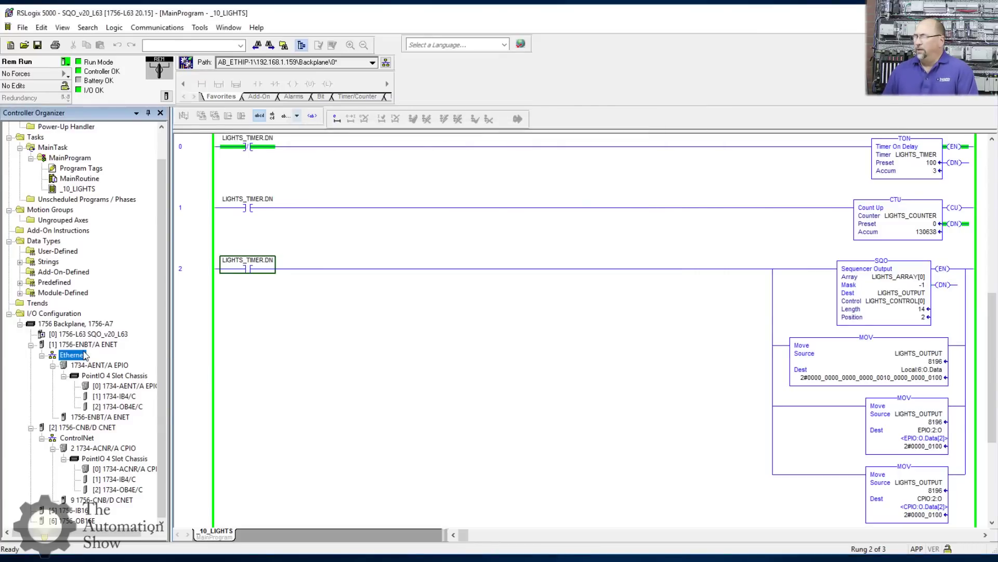
# Open the Ethernet New Module catalog and change its search from 1794 to 1756, showing 18 matches.
pyautogui.rightClick(85, 355)
pyautogui.click(150, 360)
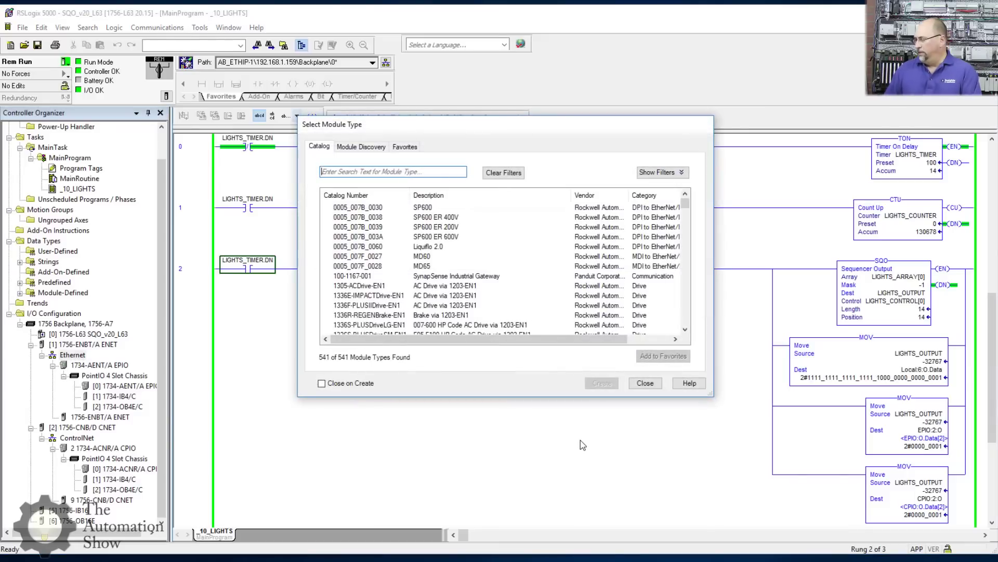
pyautogui.write('1')
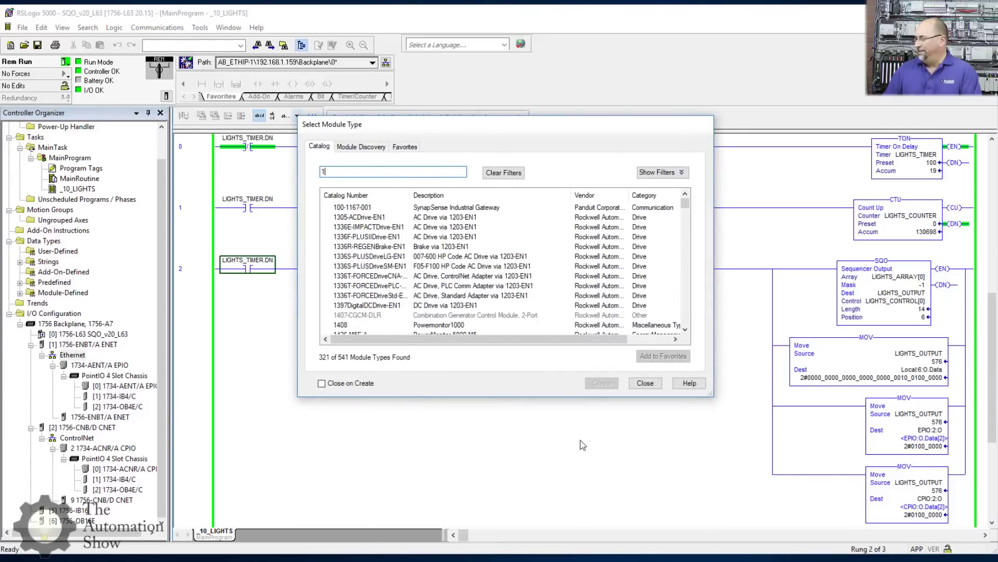
pyautogui.write('794')
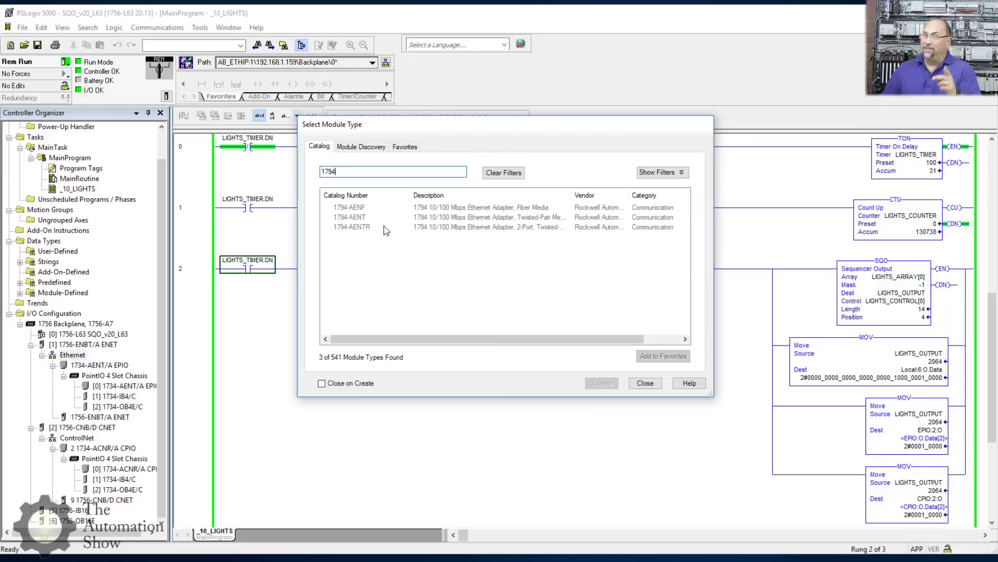
pyautogui.press('Home')
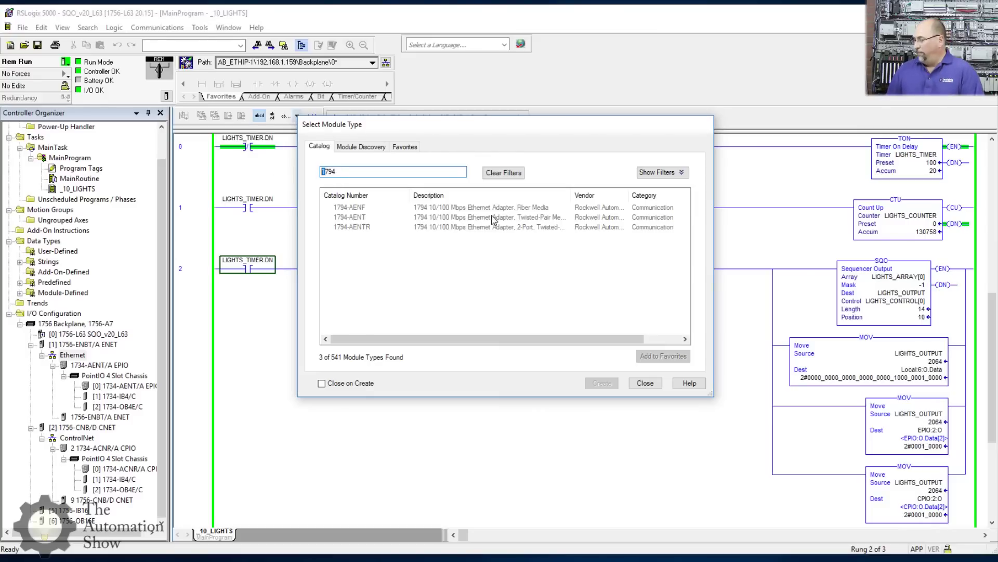
pyautogui.press('Delete')
pyautogui.press('Delete')
pyautogui.write('50')
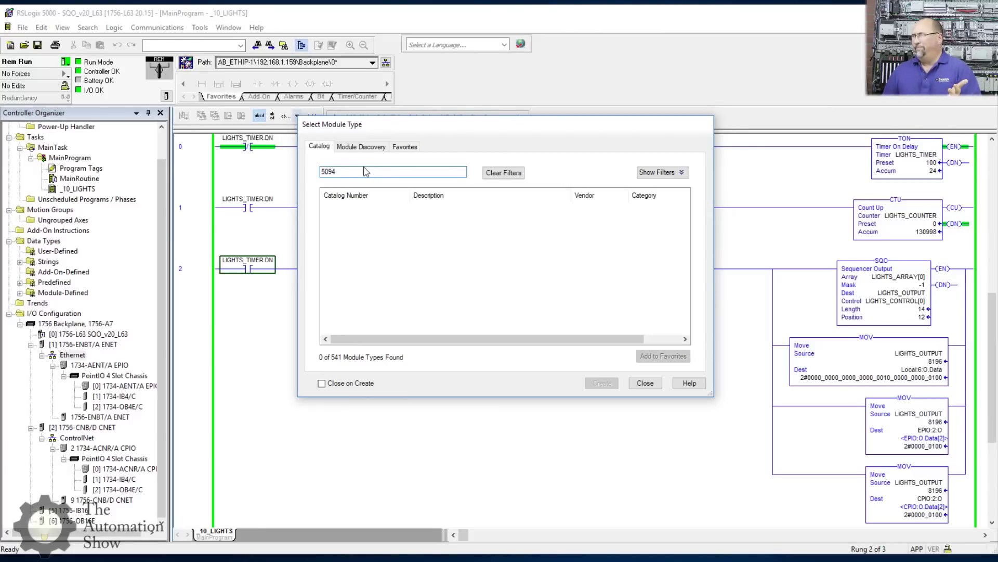
pyautogui.moveTo(346, 172); pyautogui.dragTo(326, 170)
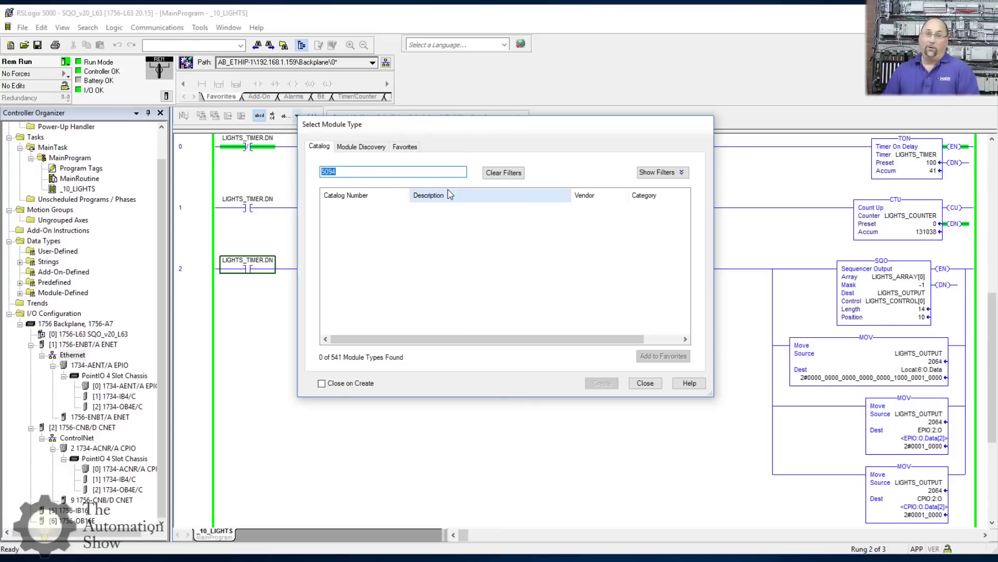
pyautogui.write('1756')
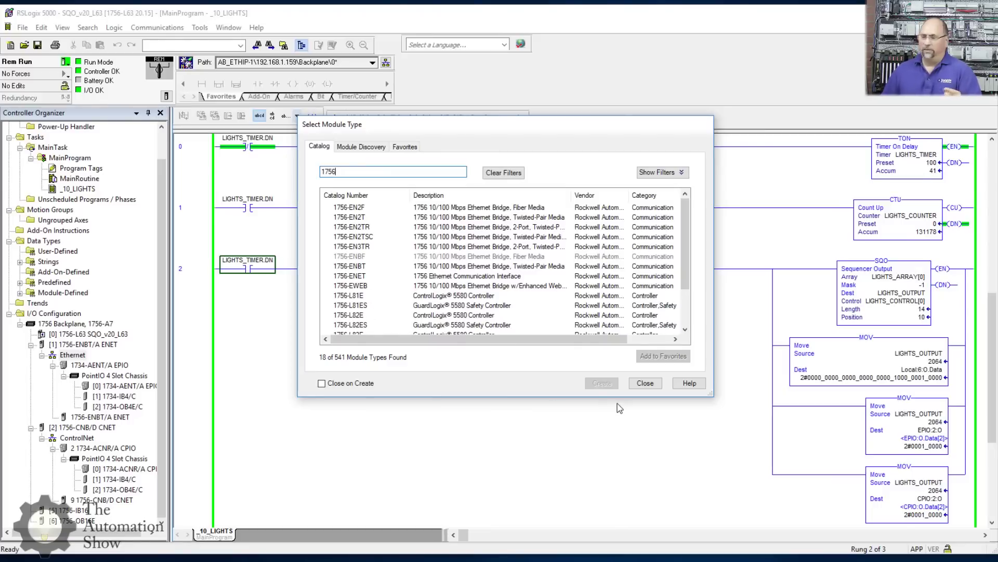
# Close the module catalog, take the controller offline, and save the project.
pyautogui.click(645, 383)
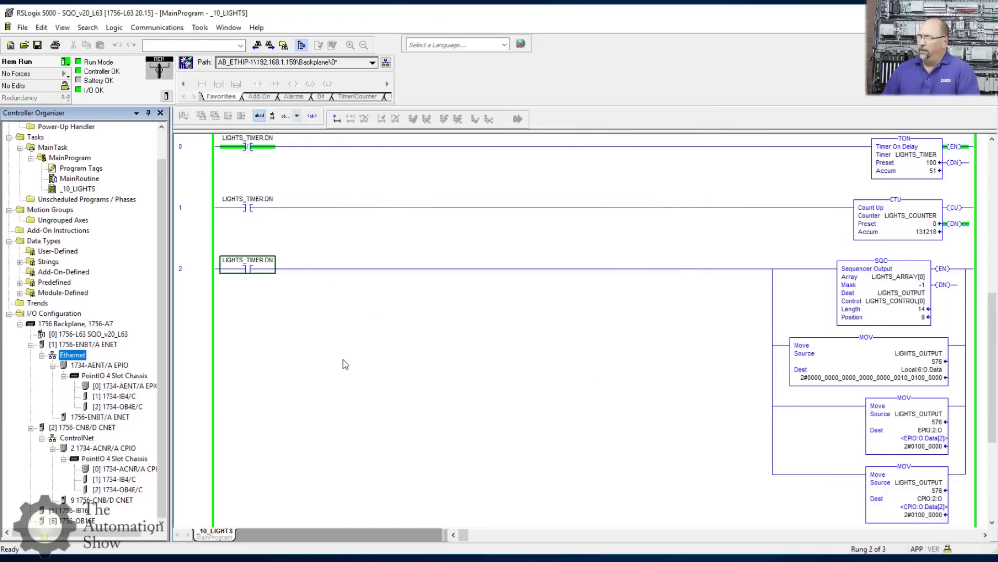
pyautogui.click(65, 61)
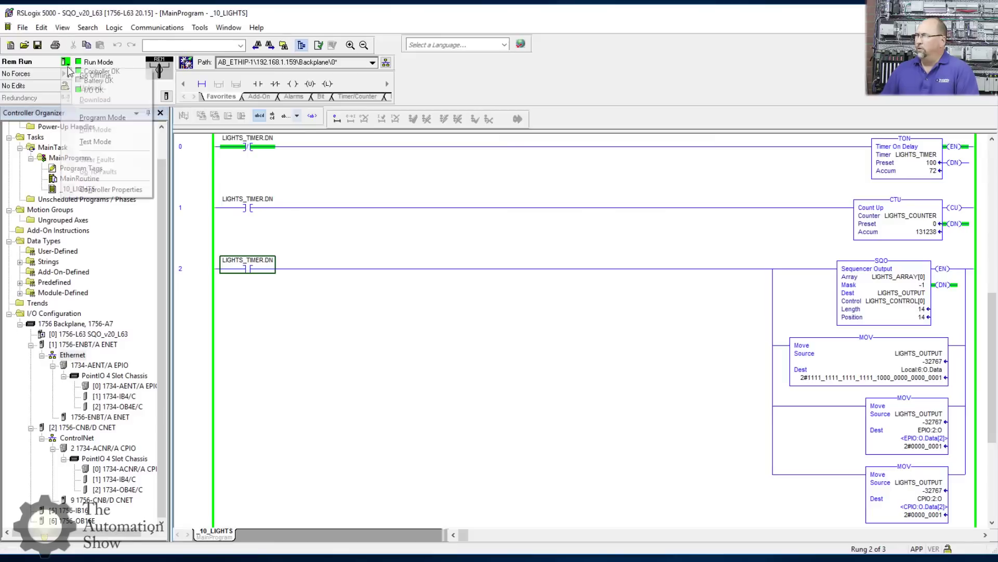
pyautogui.click(91, 73)
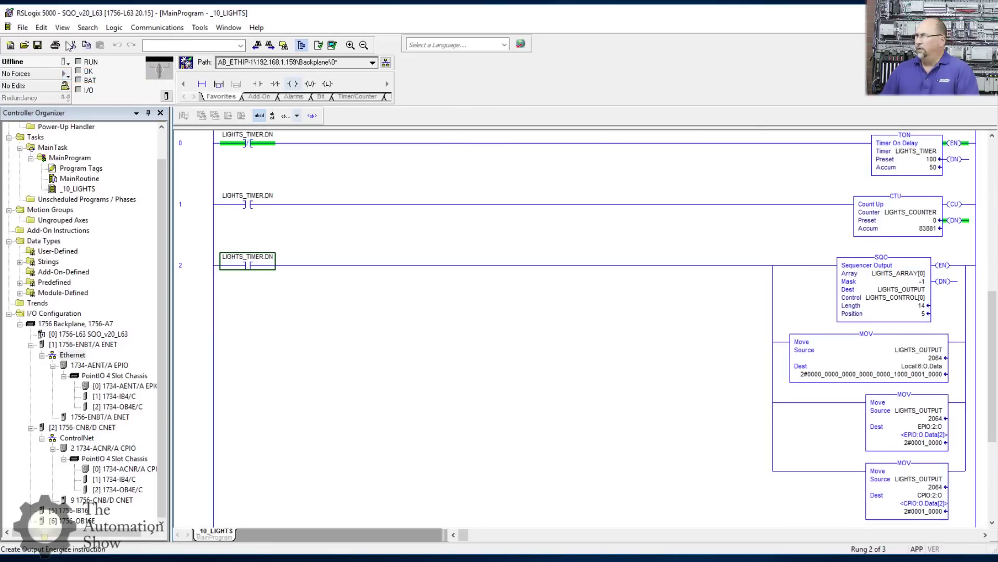
pyautogui.click(38, 46)
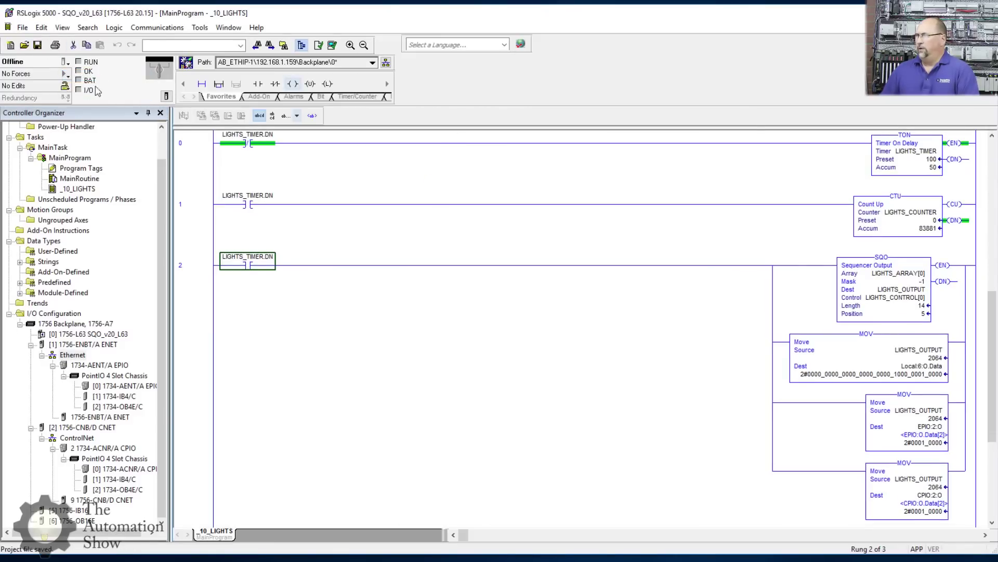
# Save the project as TheAutomationBlog_v20_L63_PIOEC_FIOE.ACD.
pyautogui.click(22, 27)
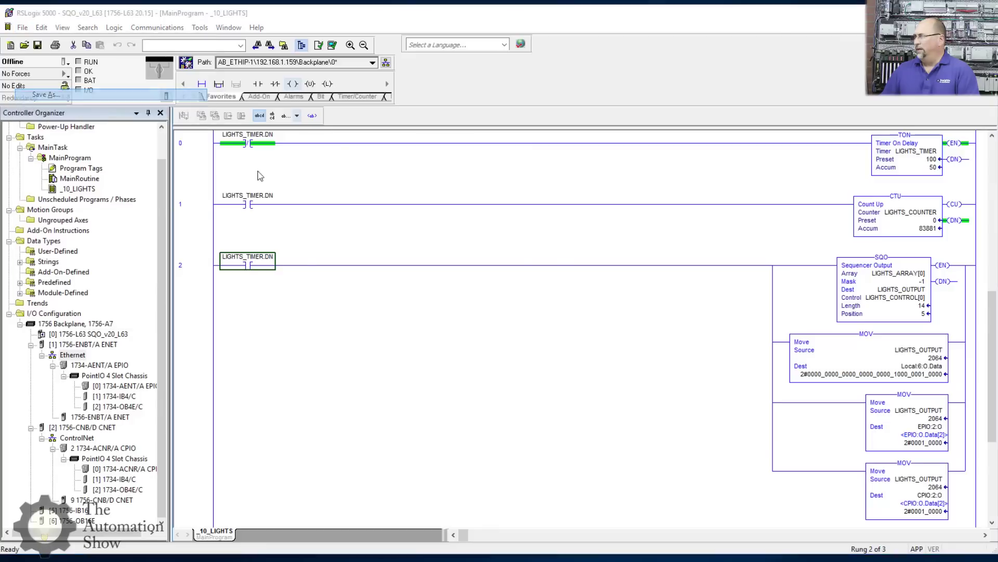
pyautogui.click(474, 408)
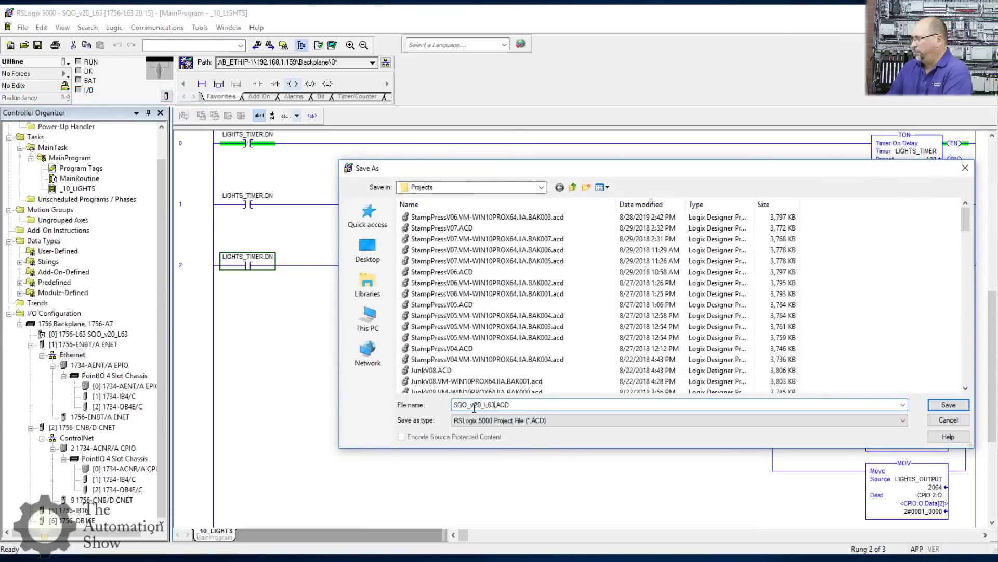
pyautogui.moveTo(465, 405); pyautogui.dragTo(422, 405)
pyautogui.write('TheAut')
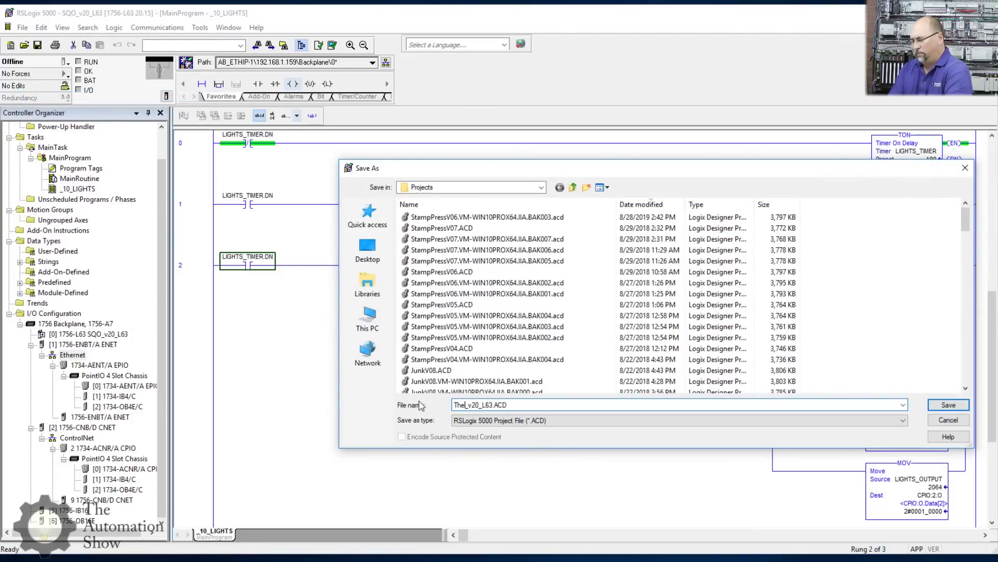
pyautogui.write('omationBlog')
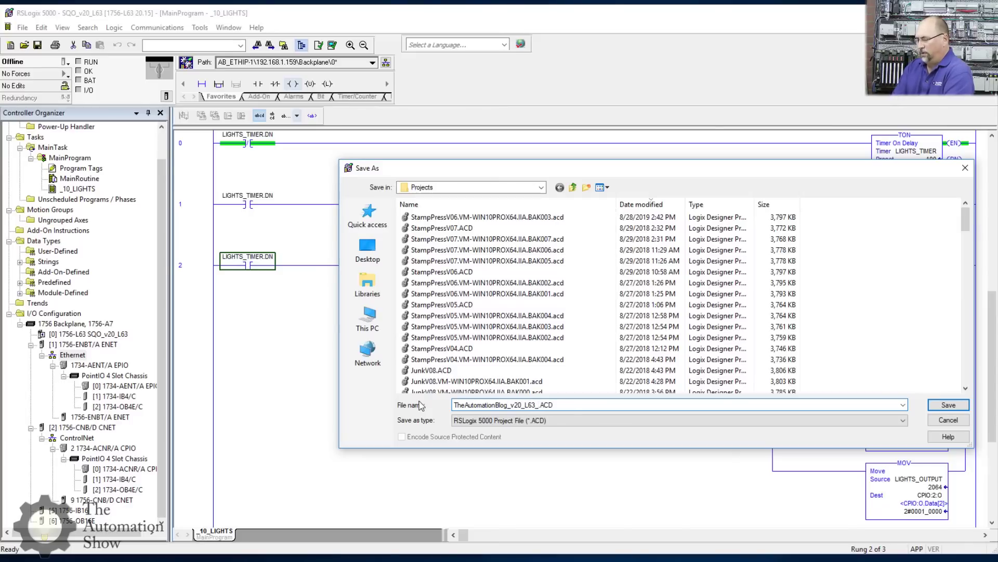
pyautogui.write('P')
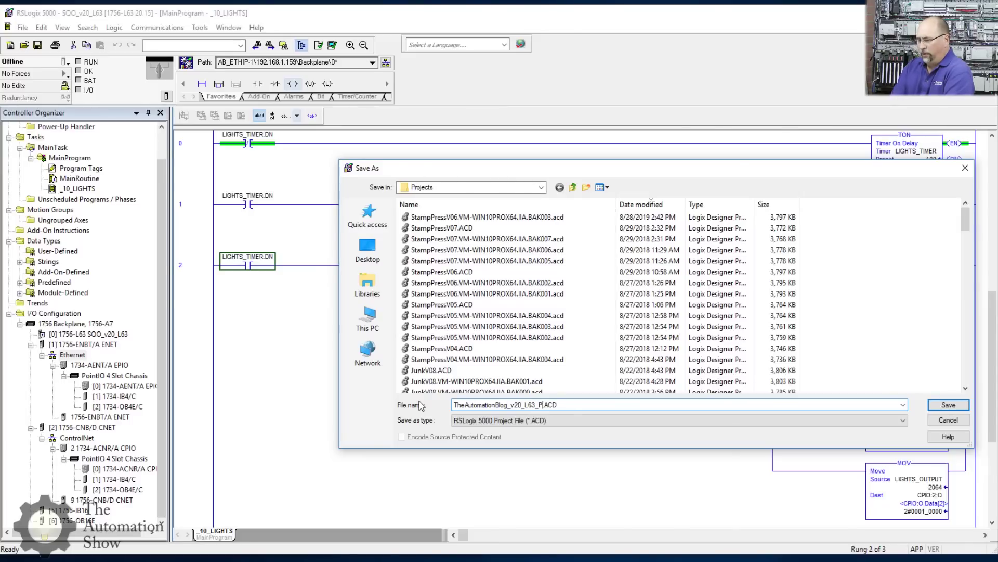
pyautogui.write('IO')
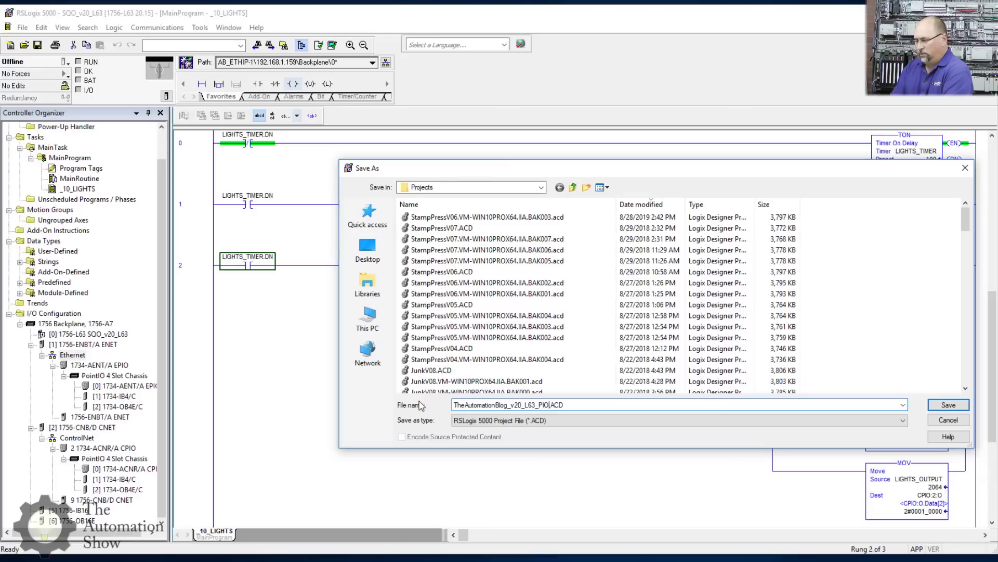
pyautogui.write('_F')
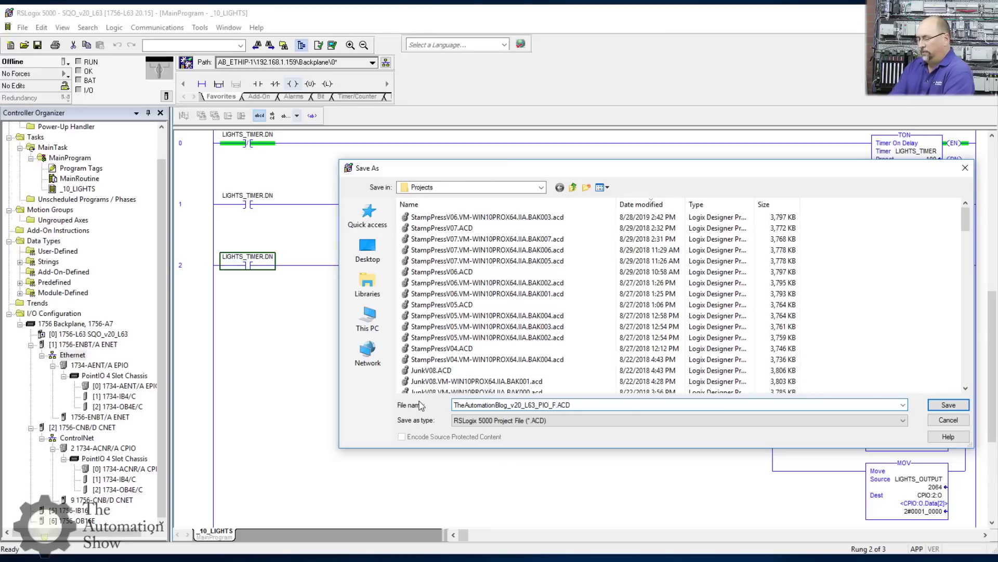
pyautogui.write('IO')
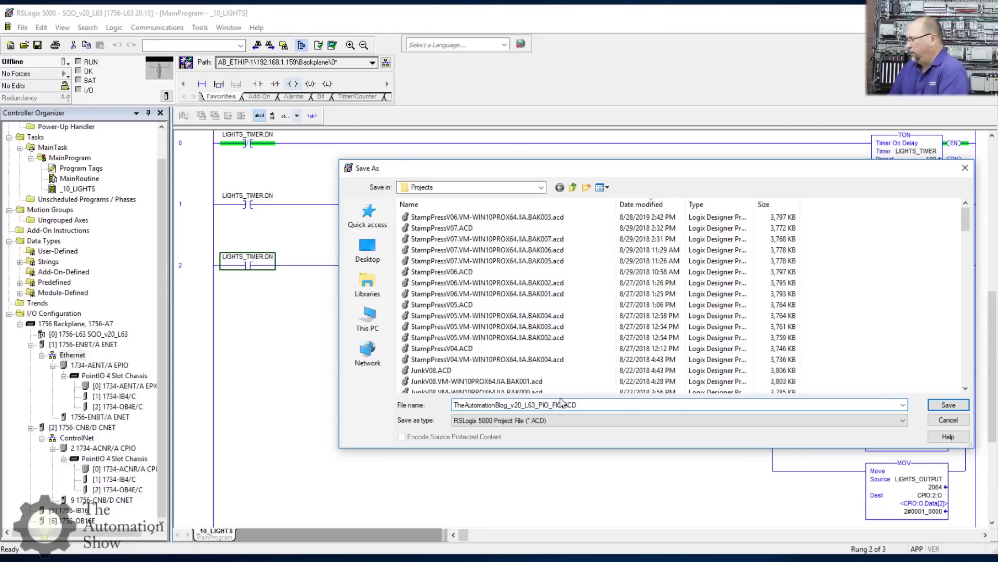
pyautogui.click(551, 404)
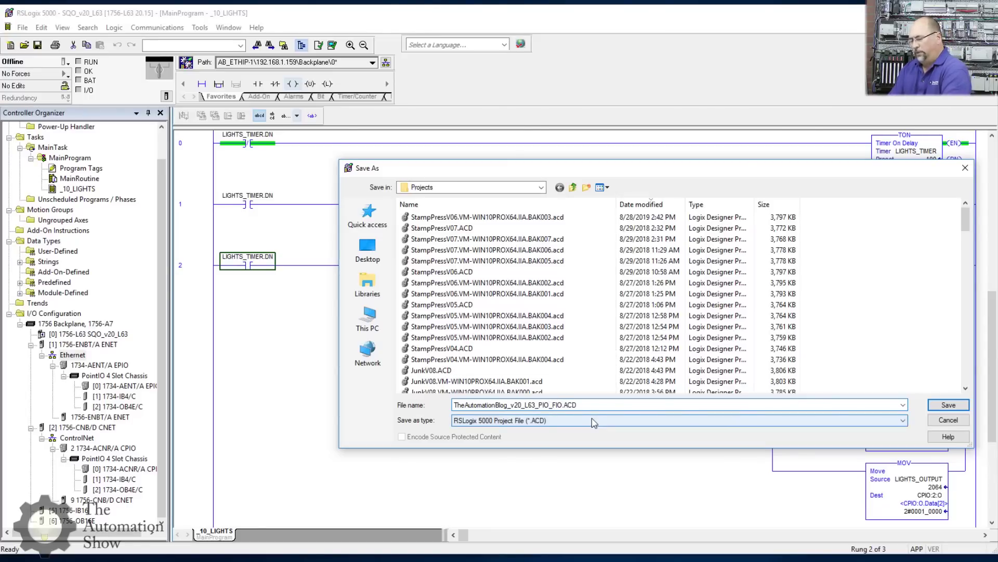
pyautogui.write('EC')
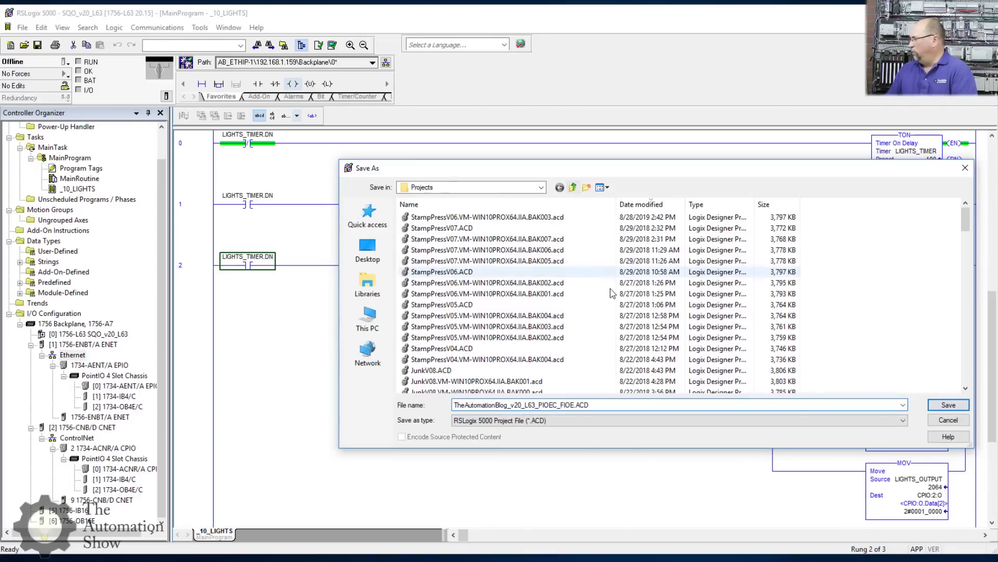
pyautogui.click(956, 407)
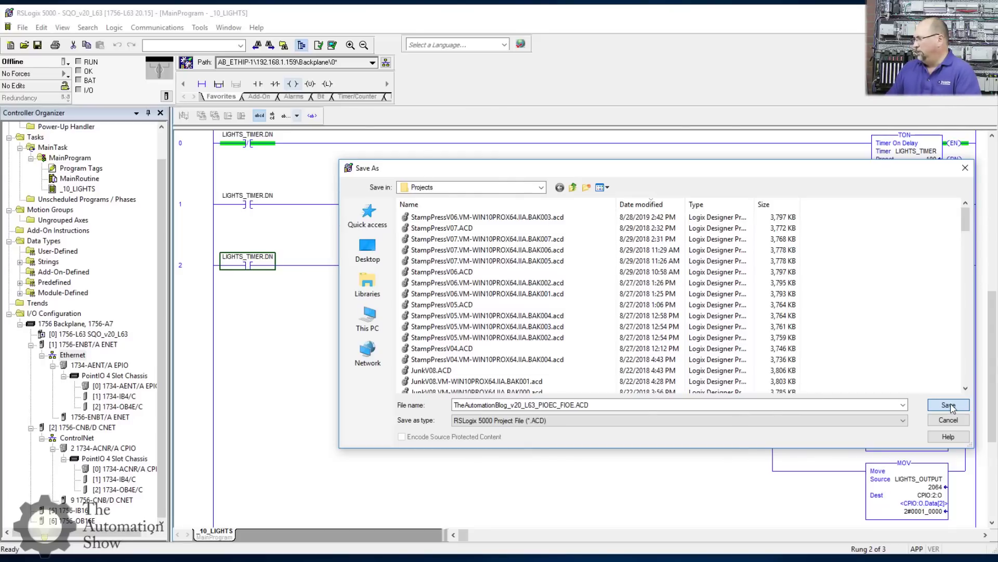
pyautogui.click(950, 406)
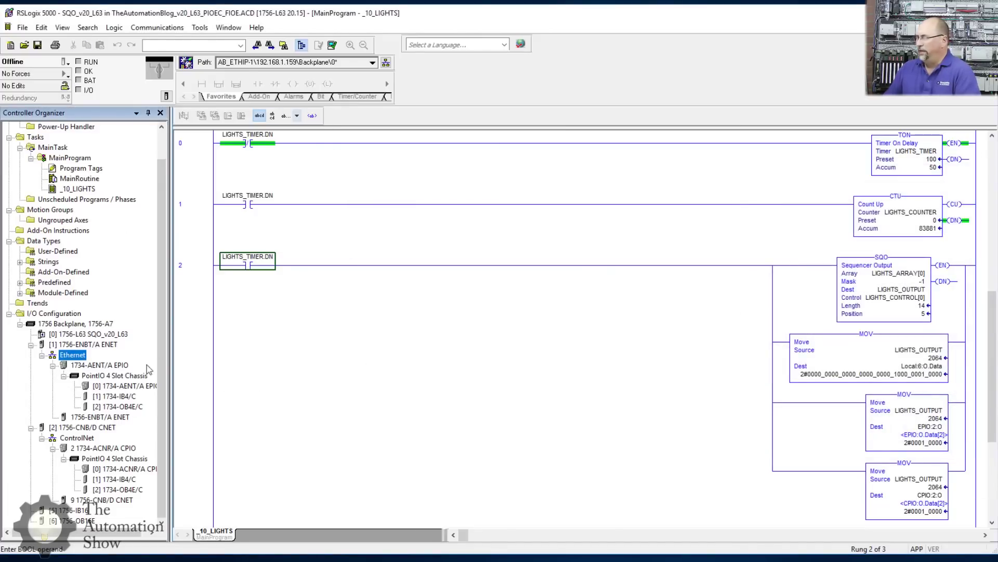
# Search the Ethernet New Module catalog for 1794 and select the 1794-AENT adapter.
pyautogui.rightClick(72, 355)
pyautogui.click(106, 361)
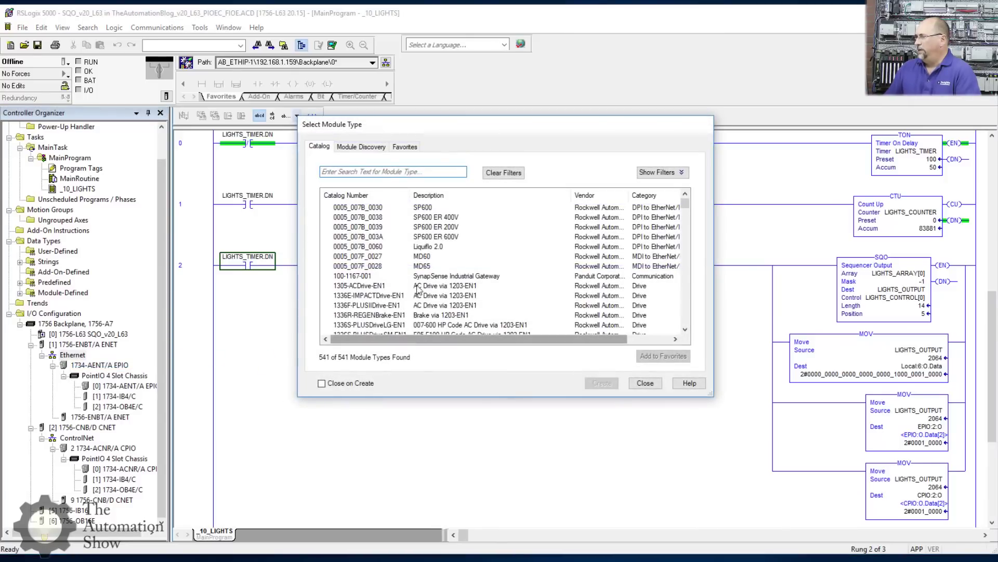
pyautogui.write('1794')
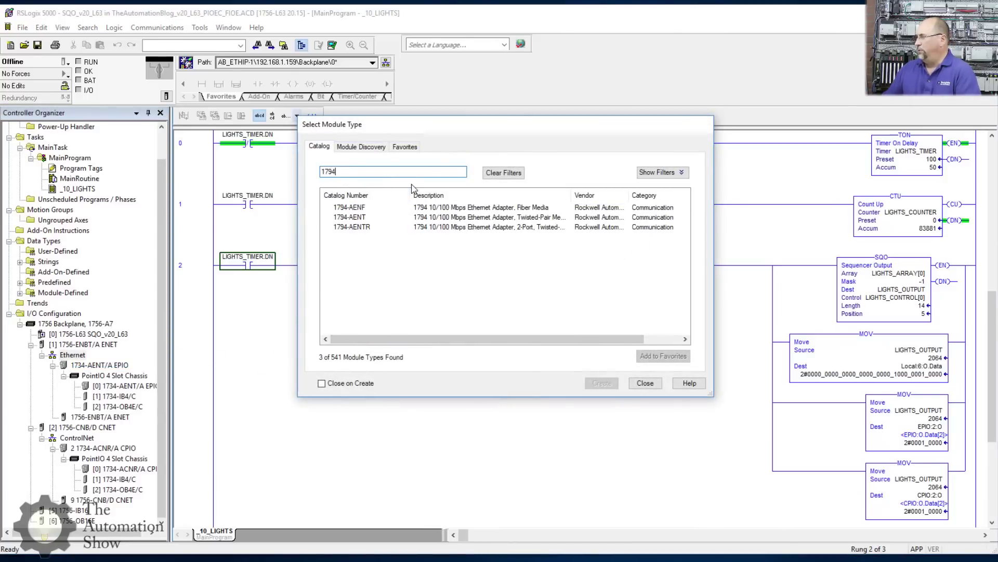
pyautogui.click(377, 220)
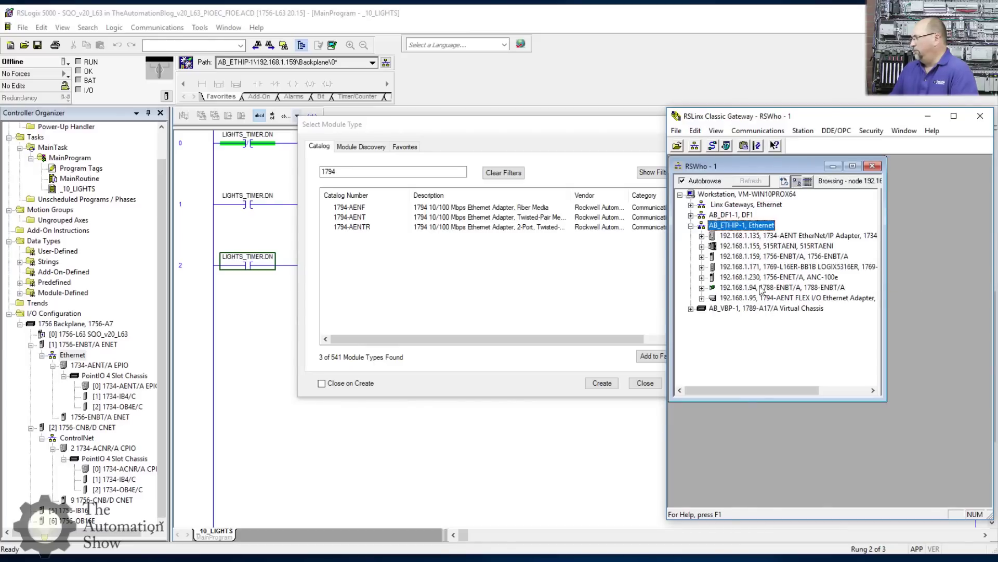
# In RSWho, expand the Flex adapter at 192.168.1.95 and its chassis, dismissing the .94 communication error.
pyautogui.click(733, 288)
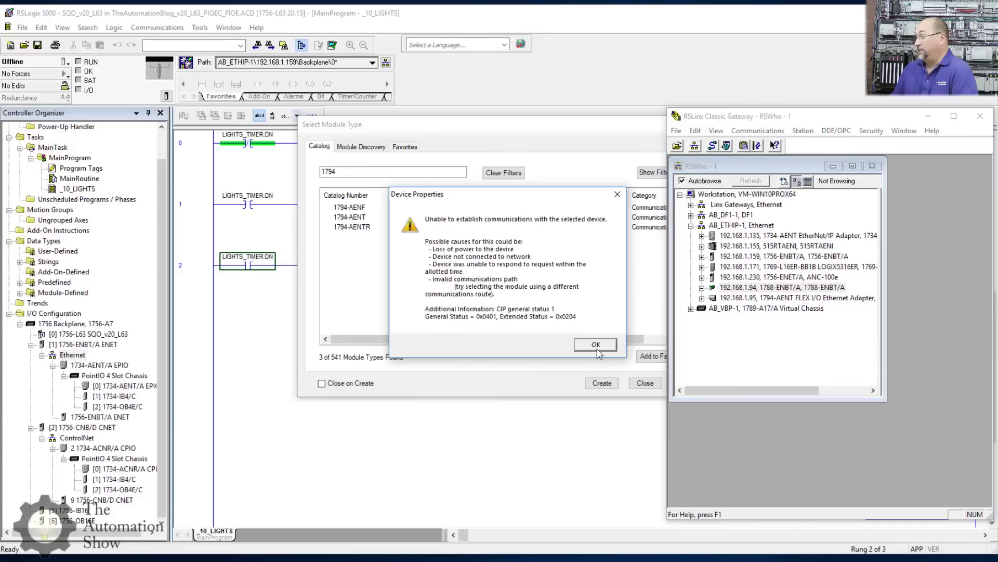
pyautogui.click(597, 344)
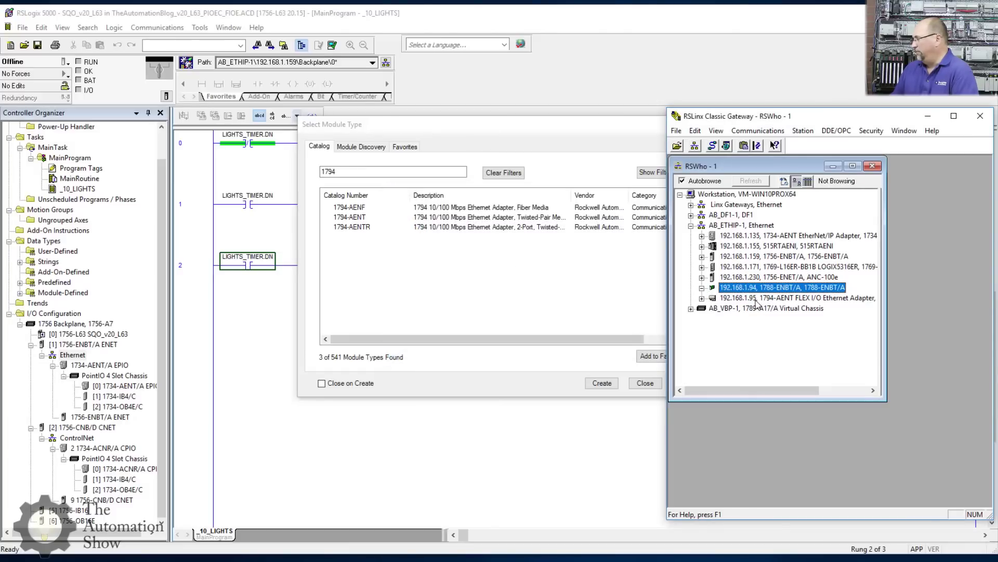
pyautogui.click(702, 298)
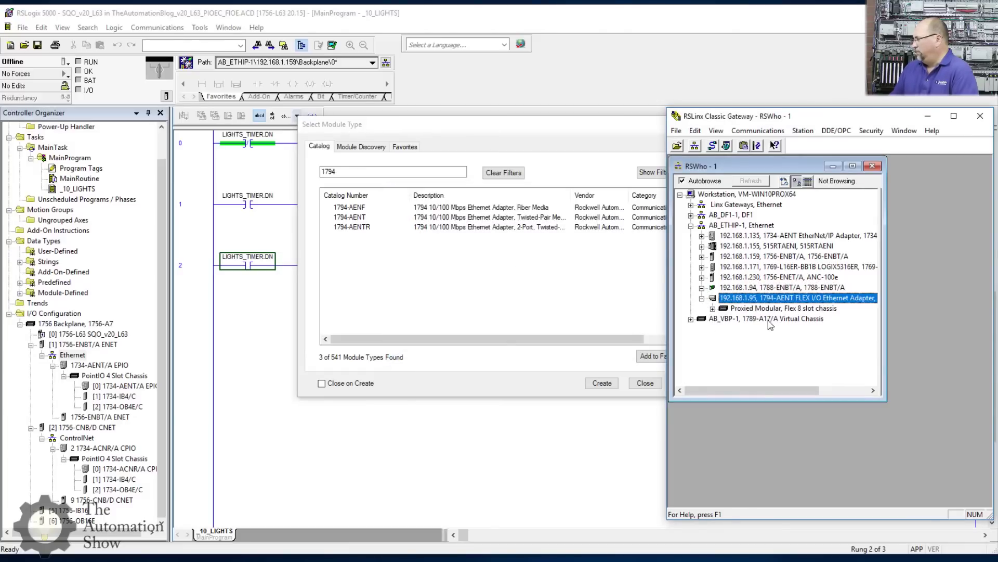
pyautogui.rightClick(749, 297)
pyautogui.click(714, 309)
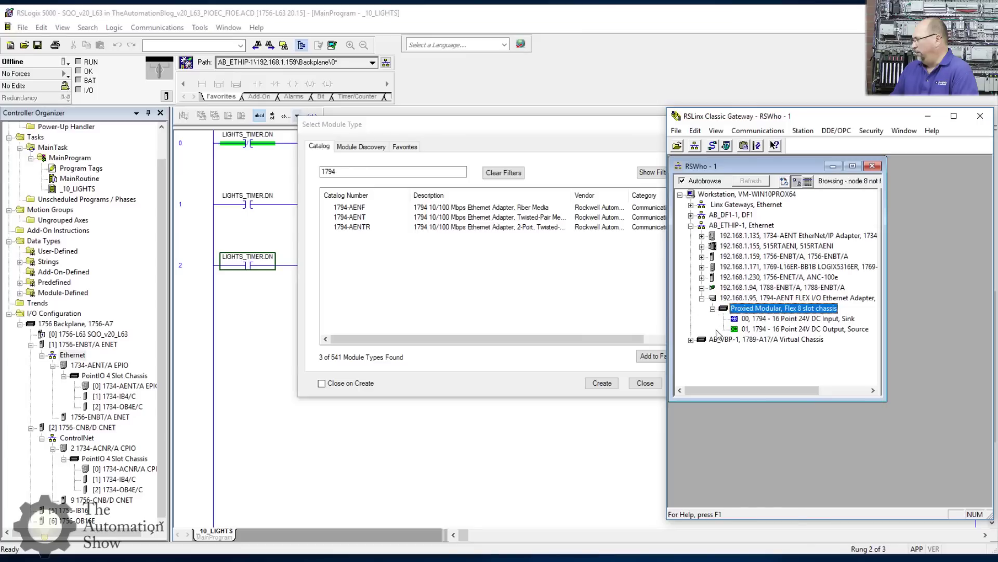
# Confirm the 1794-AENT adapter's 3.001 revision in Device Properties, then pick 1794-AENT in the RSLogix catalog.
pyautogui.rightClick(759, 303)
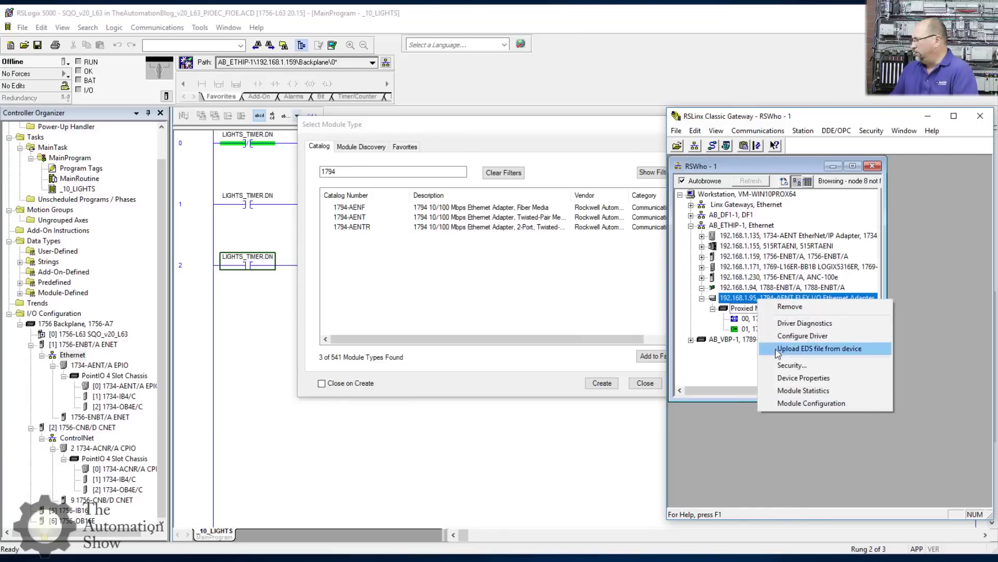
pyautogui.click(793, 379)
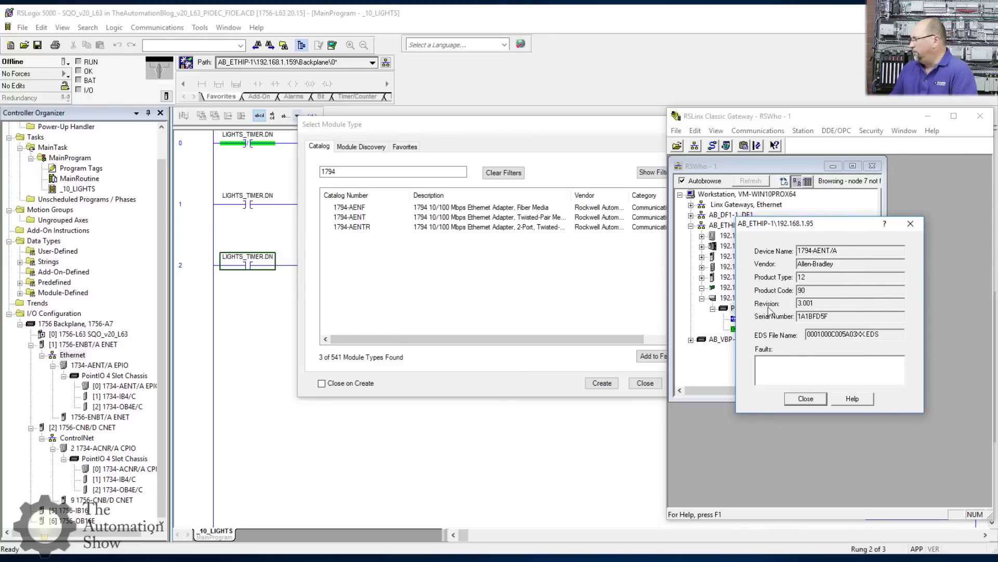
pyautogui.click(911, 224)
pyautogui.click(755, 225)
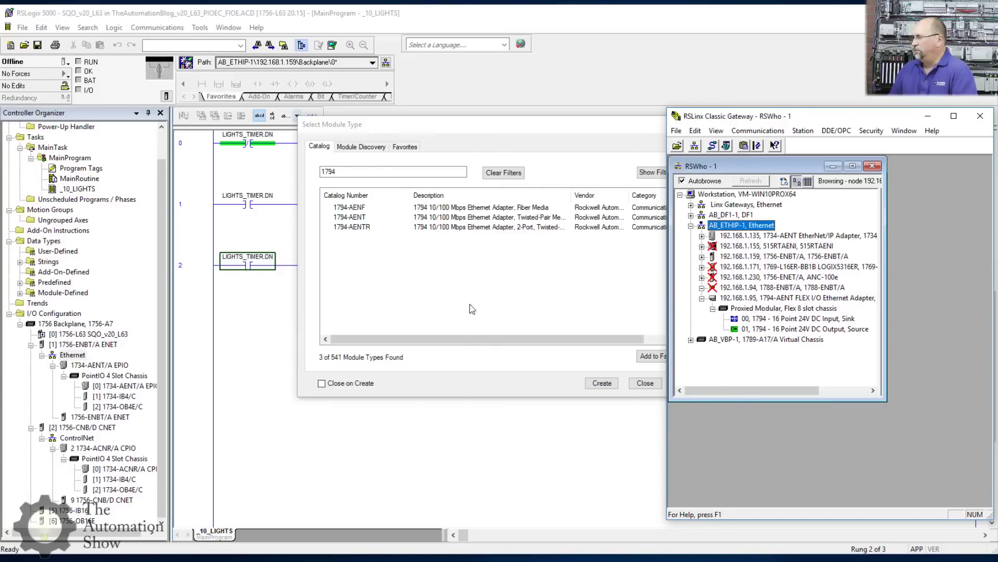
pyautogui.click(364, 219)
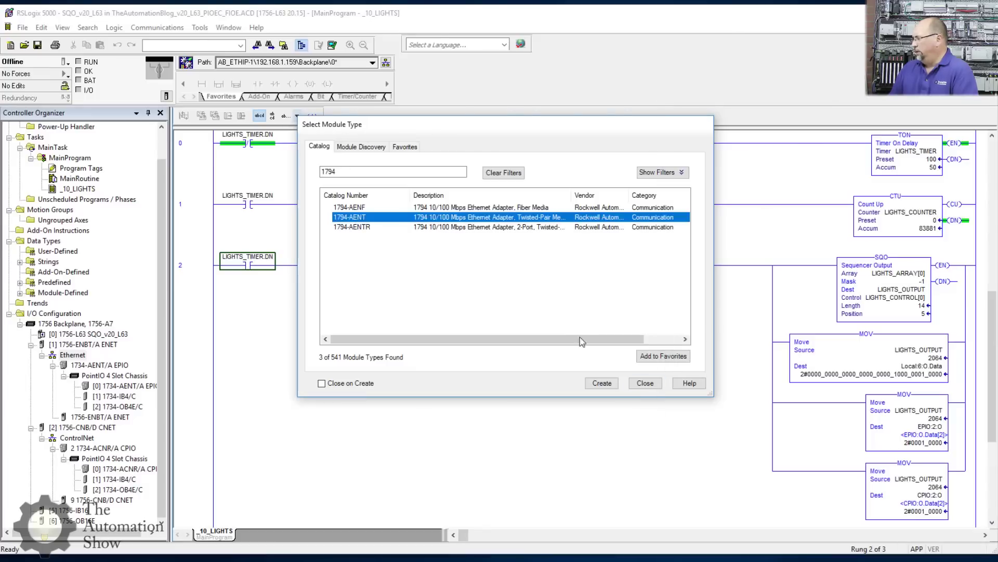
# Create the 1794-AENT adapter with major revision 3 and chassis size 2.
pyautogui.click(602, 384)
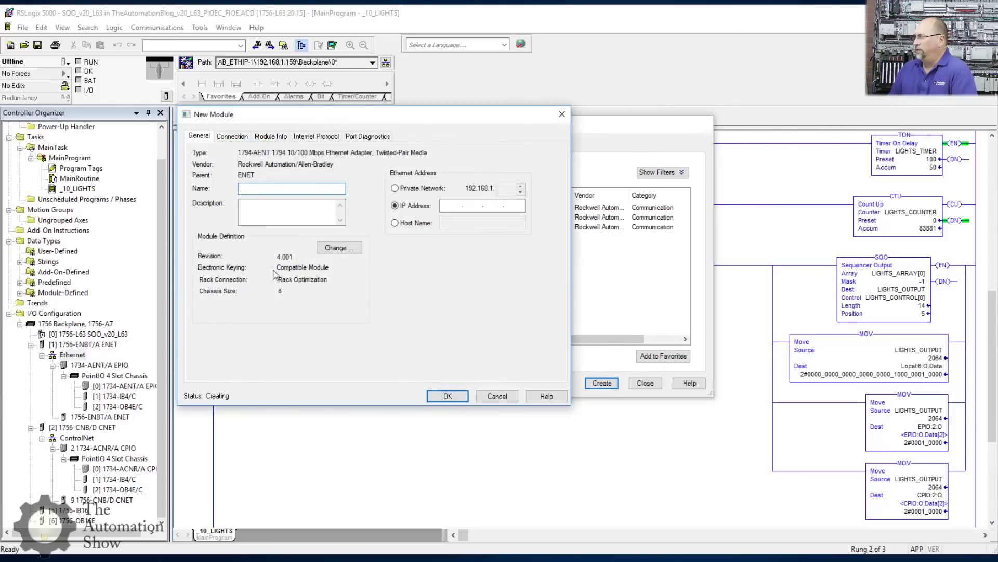
pyautogui.click(345, 249)
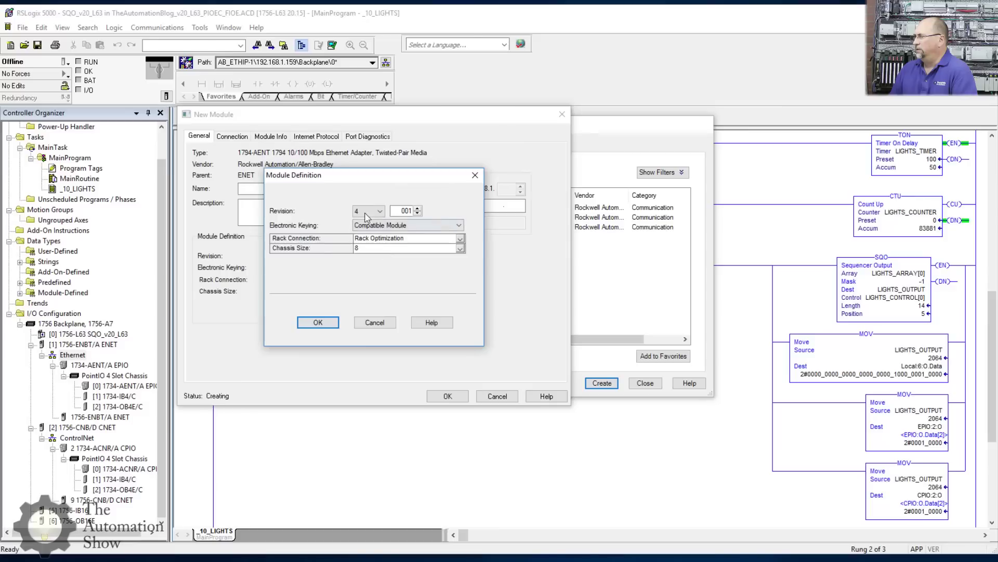
pyautogui.click(368, 210)
pyautogui.click(366, 237)
pyautogui.click(372, 254)
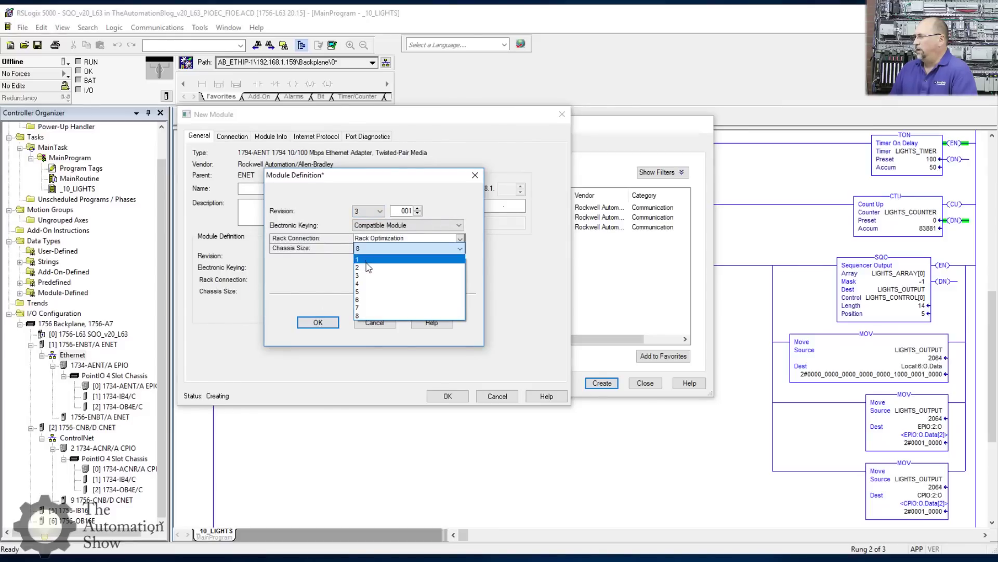
pyautogui.click(367, 268)
pyautogui.click(319, 323)
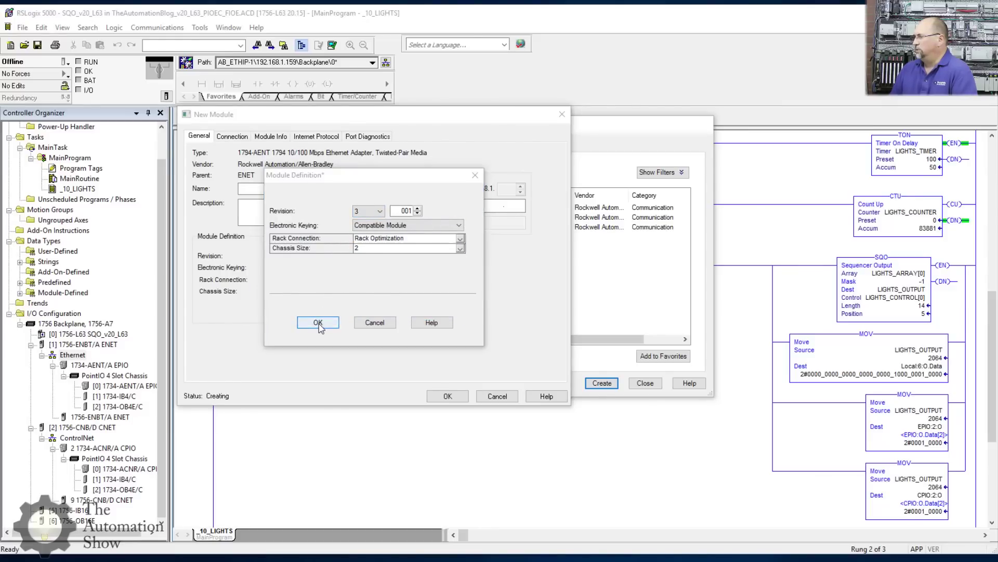
pyautogui.click(348, 289)
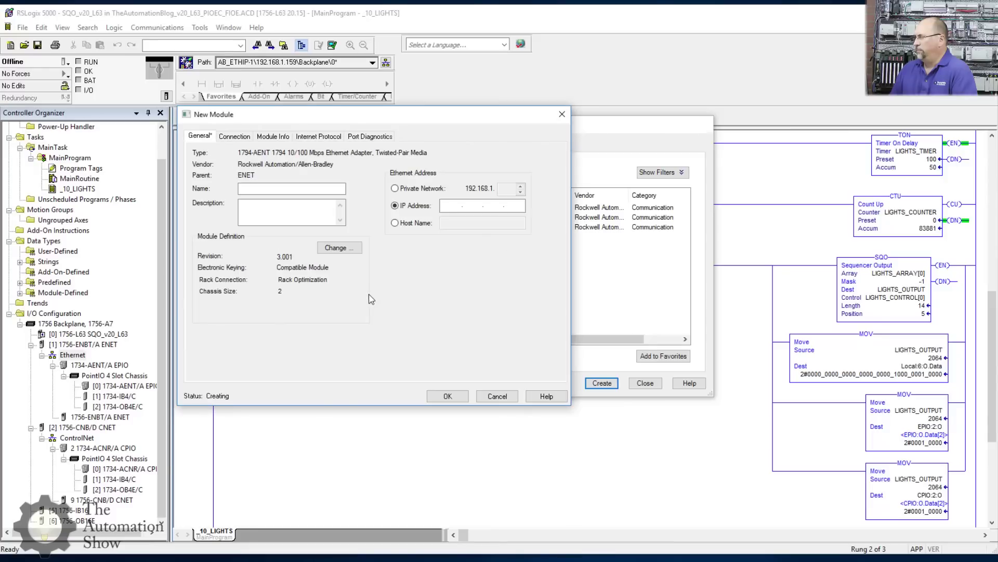
# Give the adapter private address 192.168.1.95 and name EFIO, create it, and close the catalog.
pyautogui.click(395, 190)
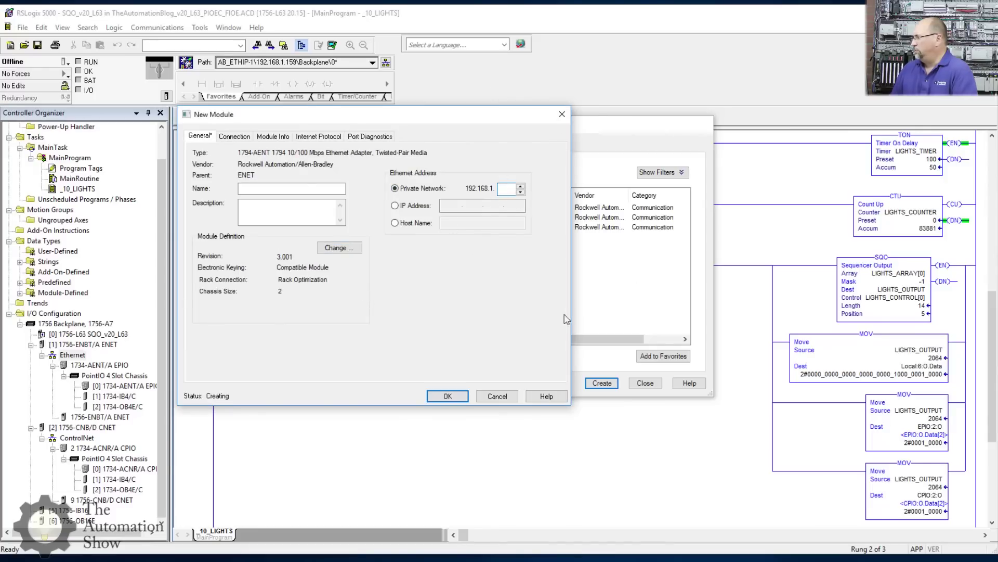
pyautogui.write('95')
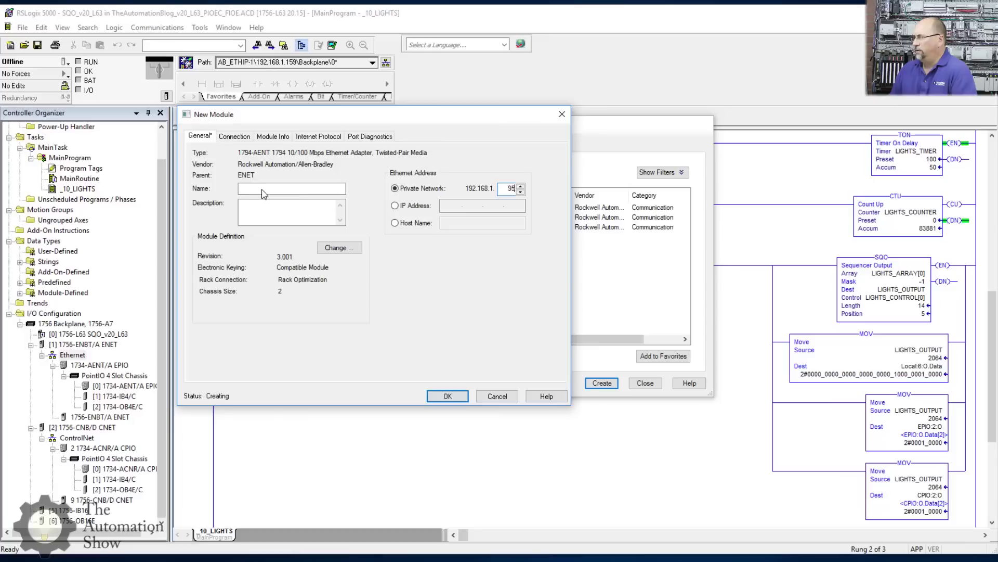
pyautogui.click(263, 190)
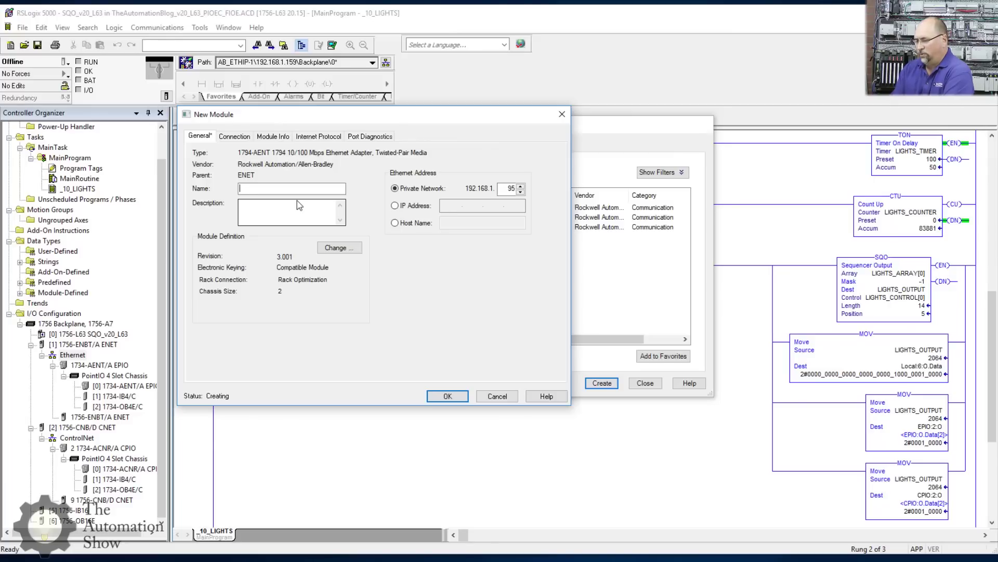
pyautogui.write('EFI')
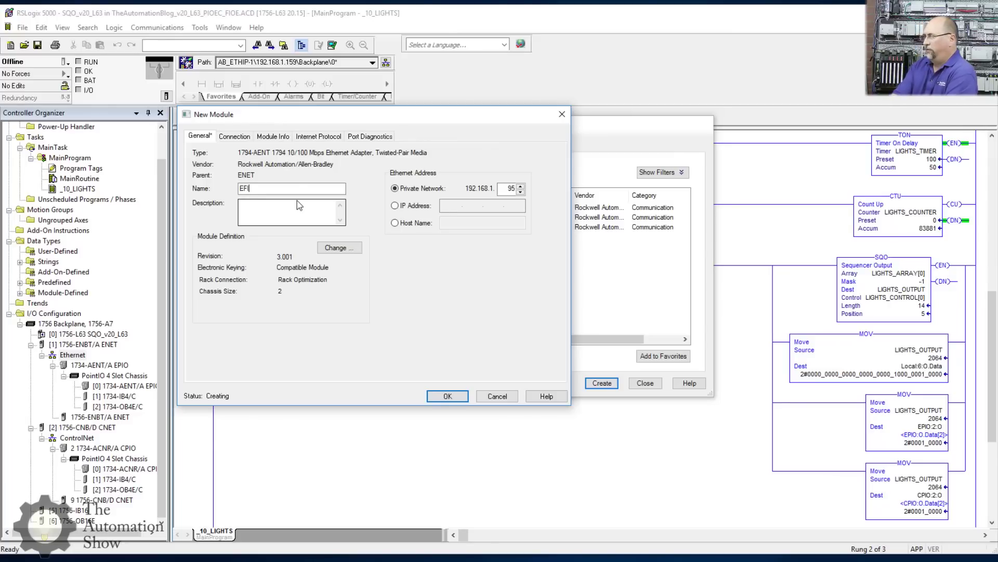
pyautogui.write('O')
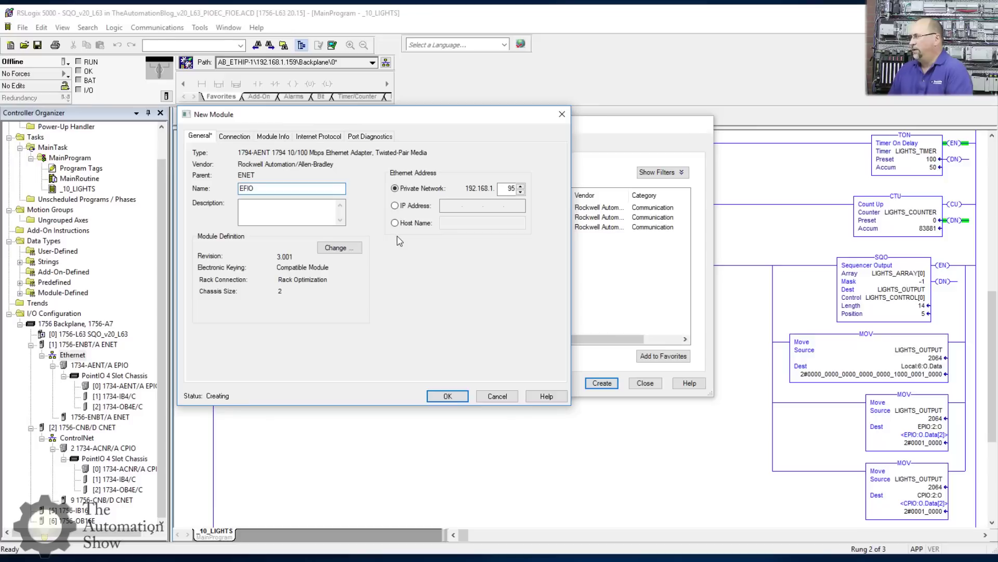
pyautogui.click(447, 397)
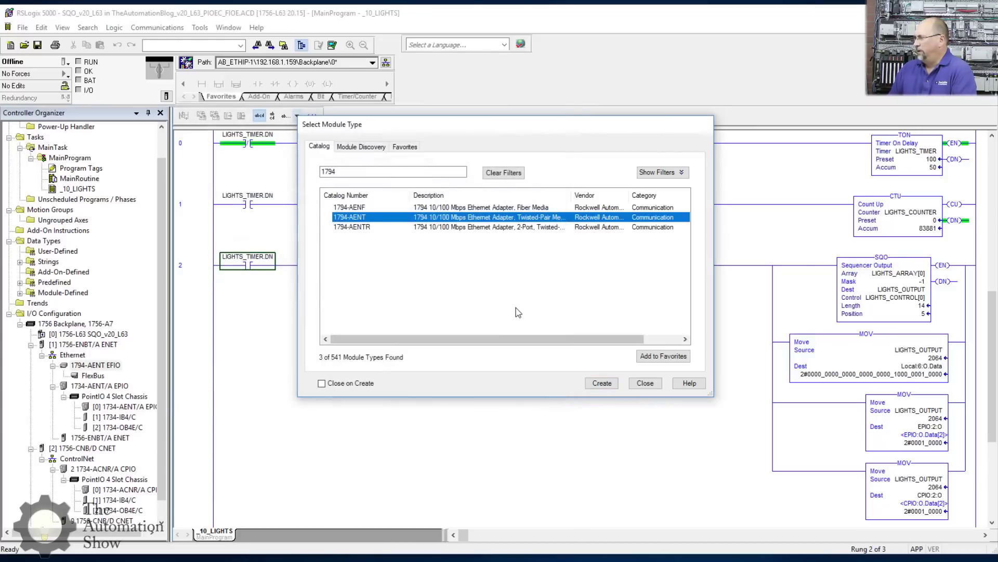
pyautogui.click(653, 387)
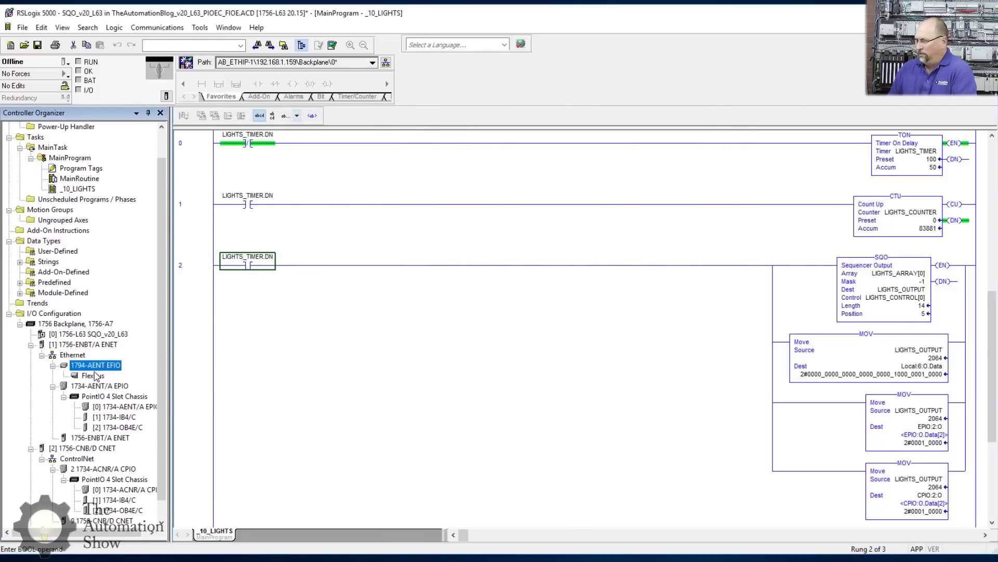
pyautogui.rightClick(97, 368)
# Open the New Module catalog under EFIO and select 1794-IB16, then switch to RSLinx Classic.
pyautogui.click(132, 373)
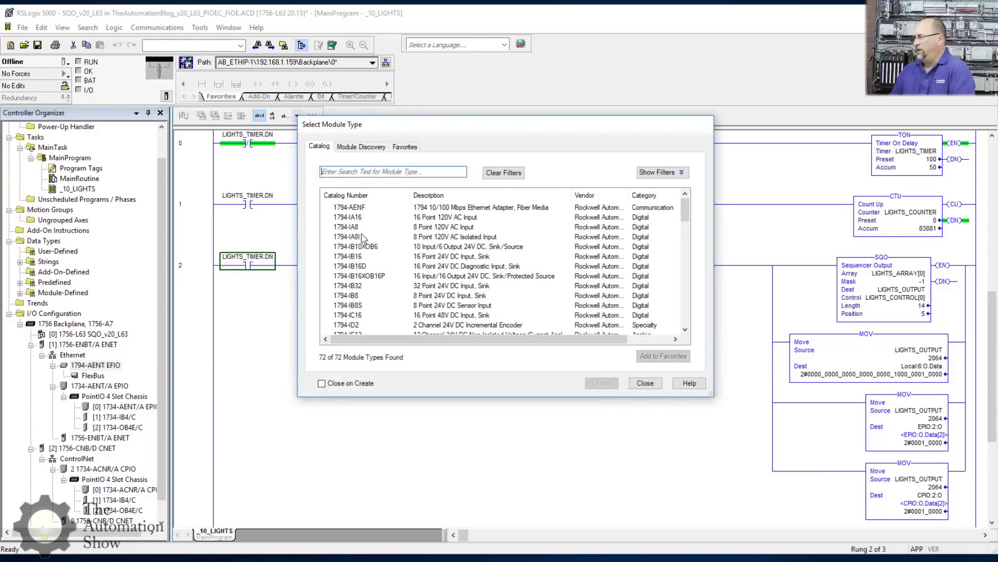
pyautogui.click(363, 259)
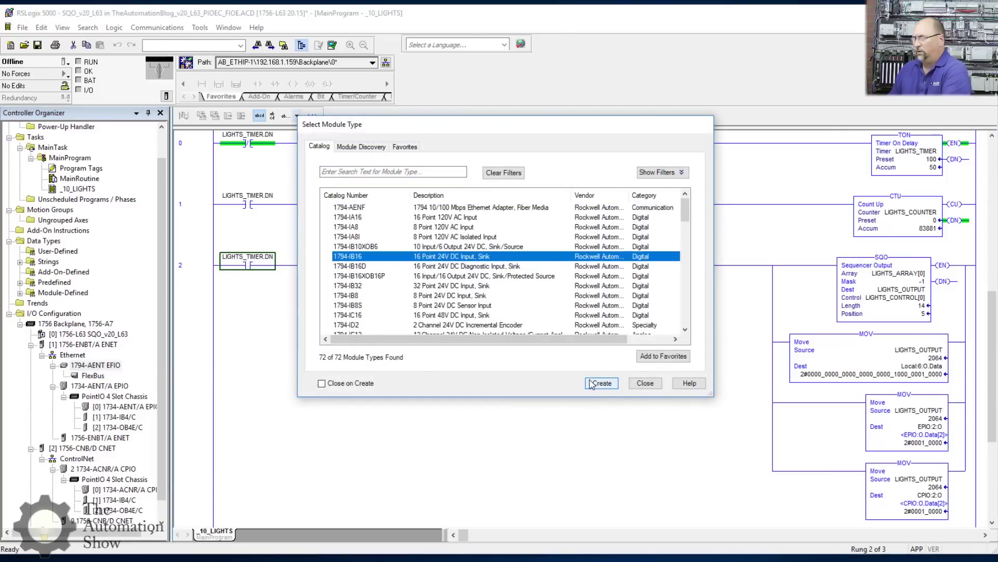
pyautogui.hotkey('alt', 'Tab')
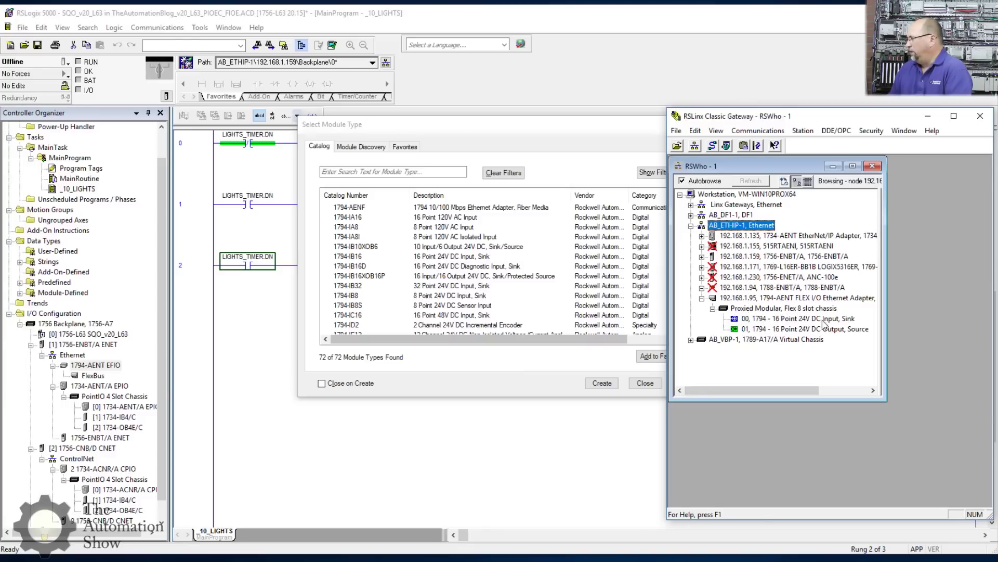
# Read the Device Properties of the Flex input and output modules, both at revision 1.001.
pyautogui.click(776, 322)
pyautogui.rightClick(775, 323)
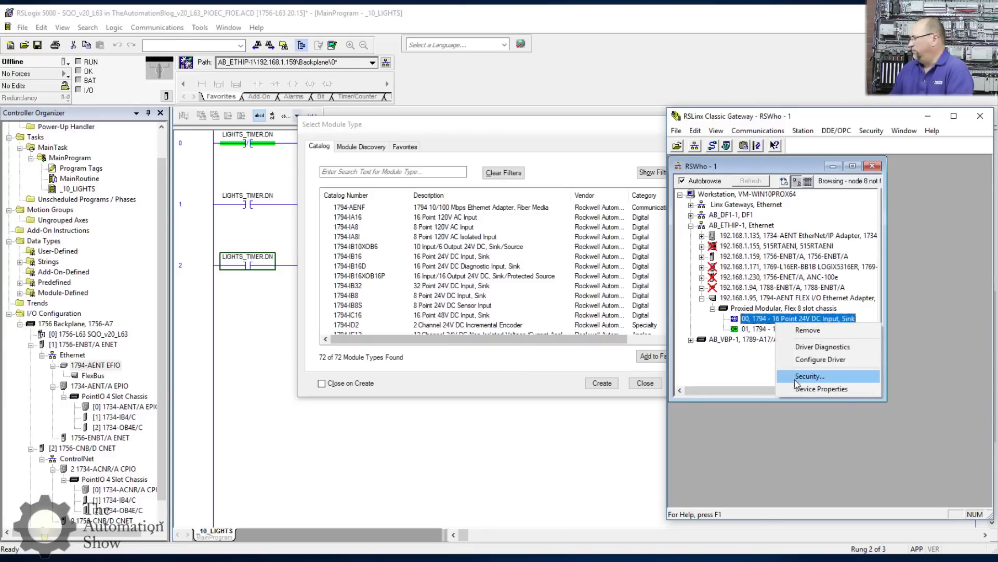
pyautogui.click(811, 390)
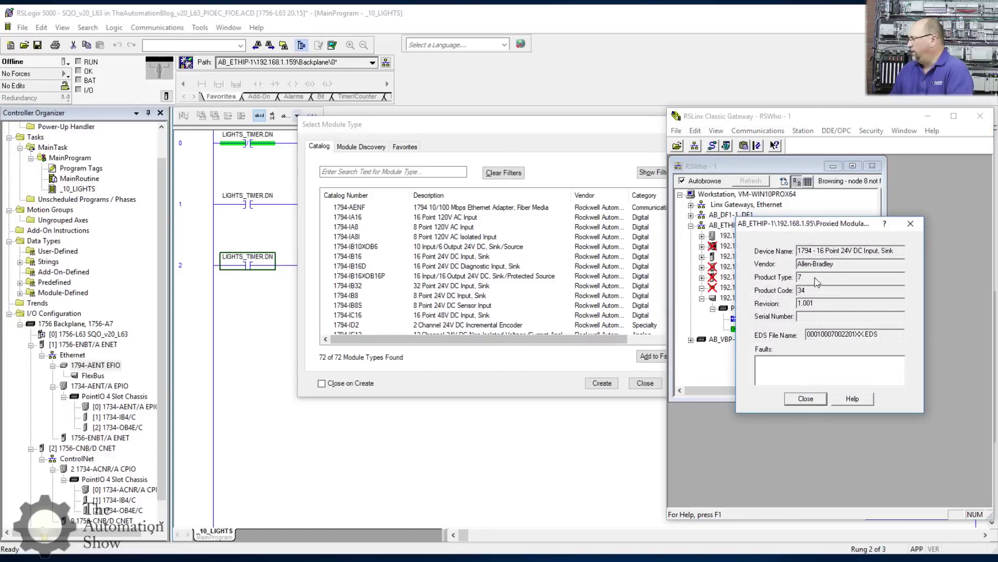
pyautogui.click(911, 223)
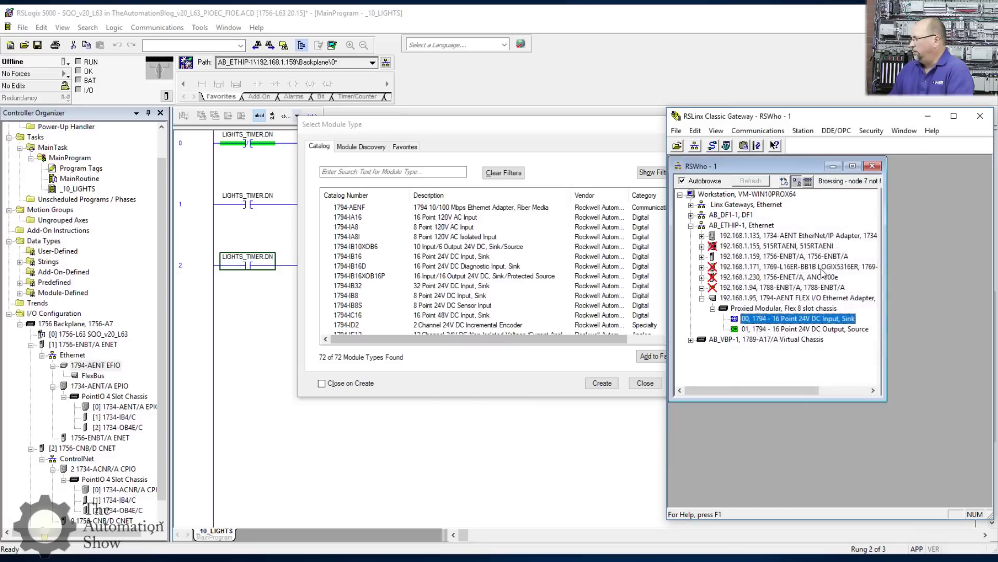
pyautogui.rightClick(761, 329)
pyautogui.click(807, 393)
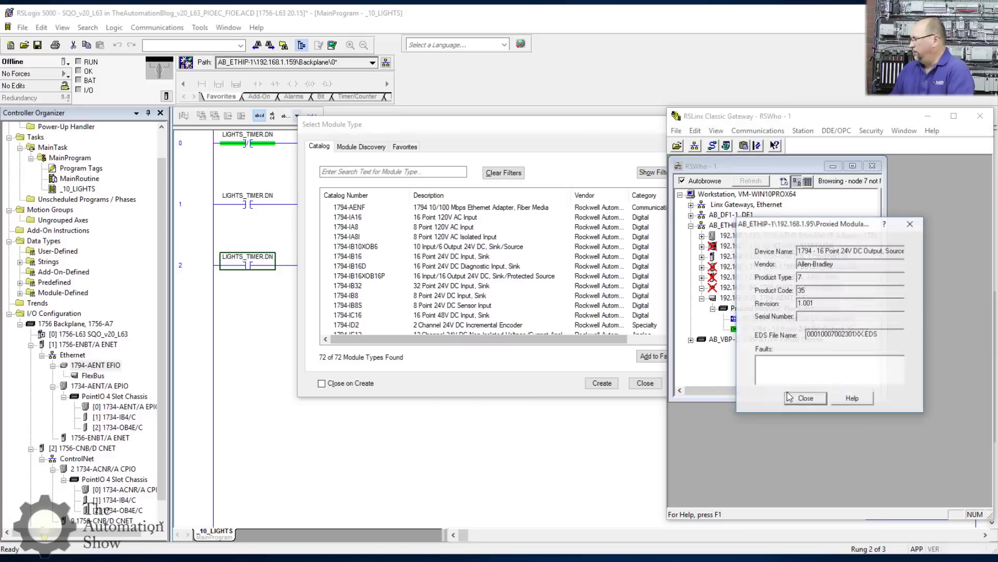
pyautogui.click(911, 223)
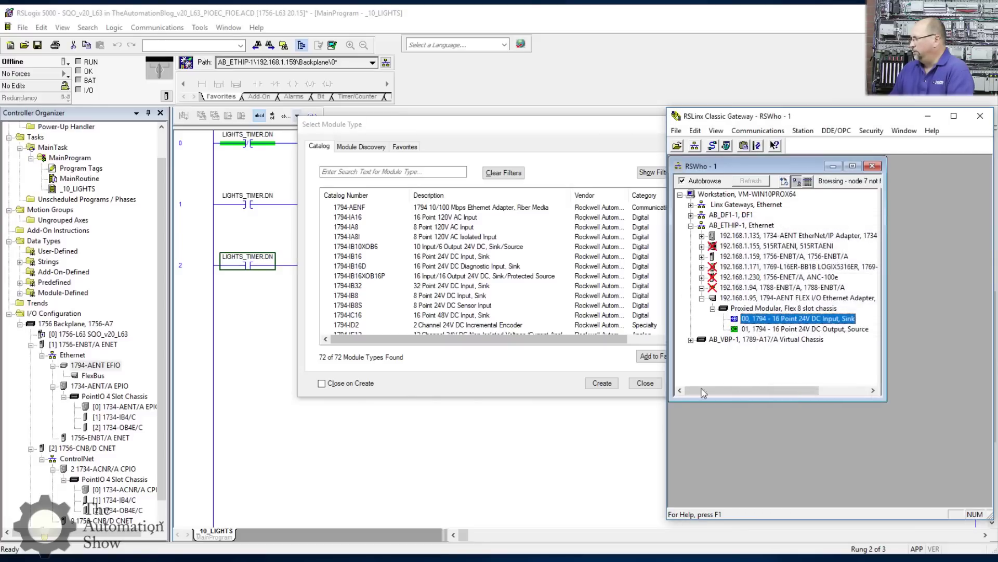
pyautogui.doubleClick(749, 166)
# Create a 1794-IB16 input in slot 0 and a 1794-OB16 output in slot 1 on the EFIO FlexBus.
pyautogui.click(426, 379)
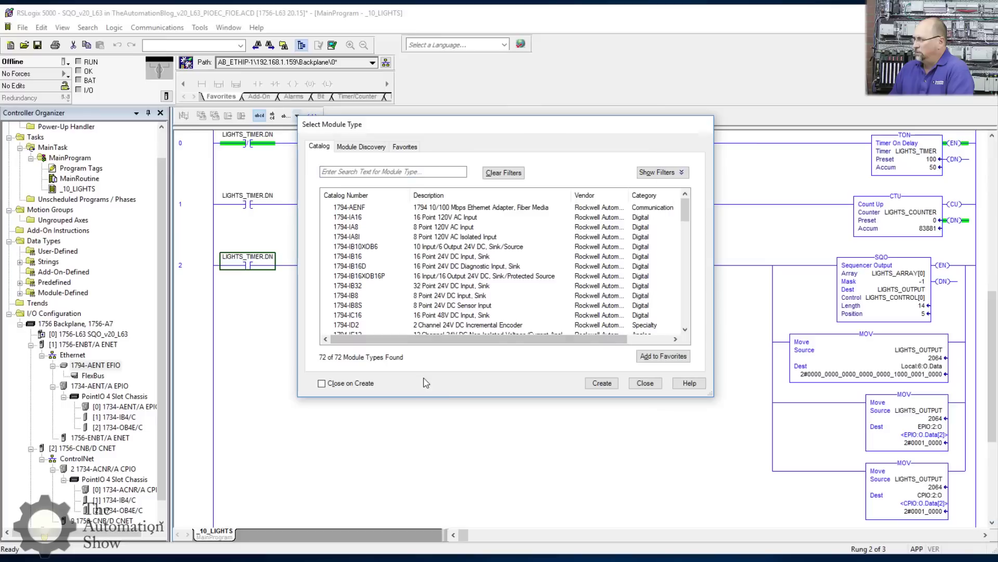
pyautogui.click(362, 256)
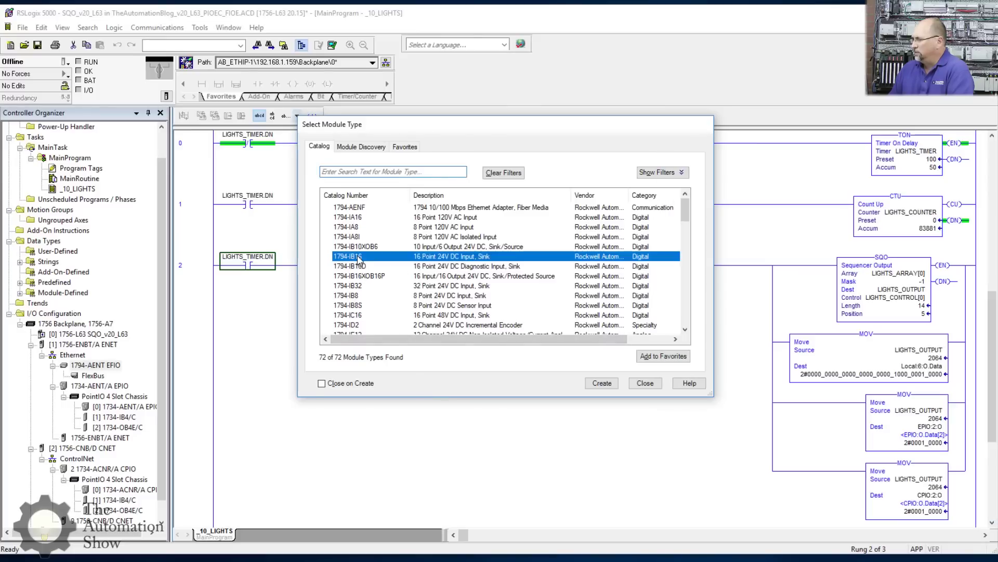
pyautogui.click(612, 384)
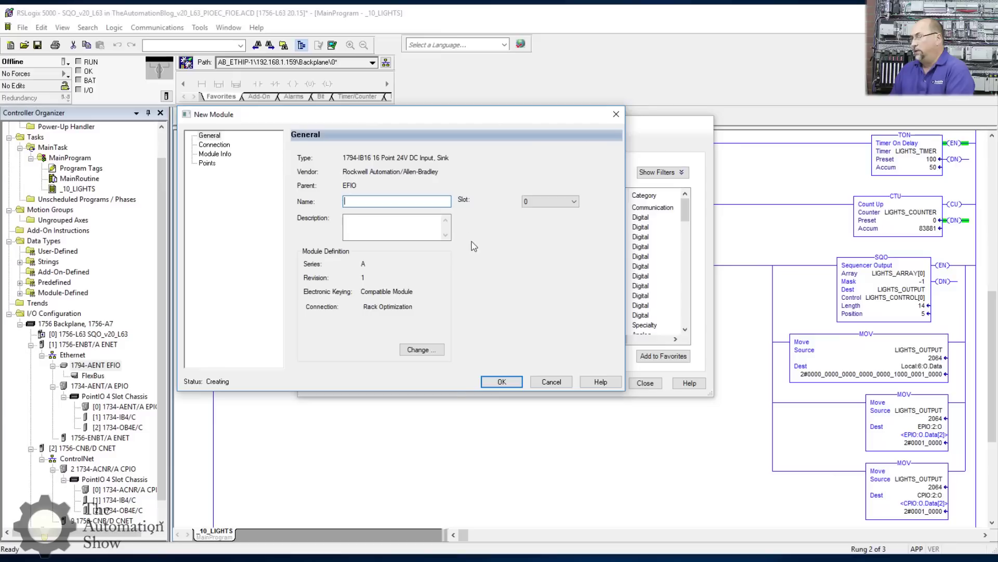
pyautogui.click(501, 383)
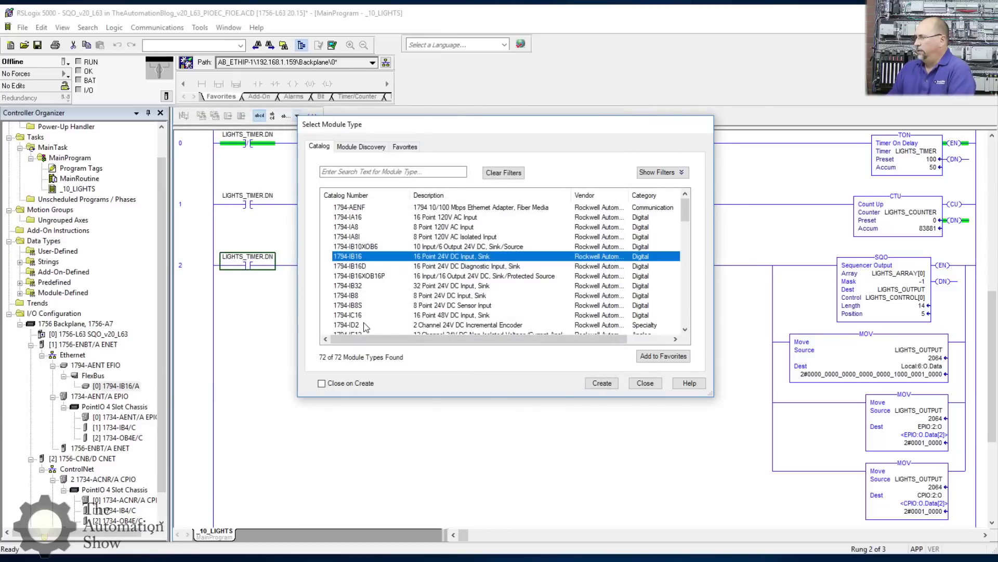
pyautogui.scroll(-10, 365, 327)
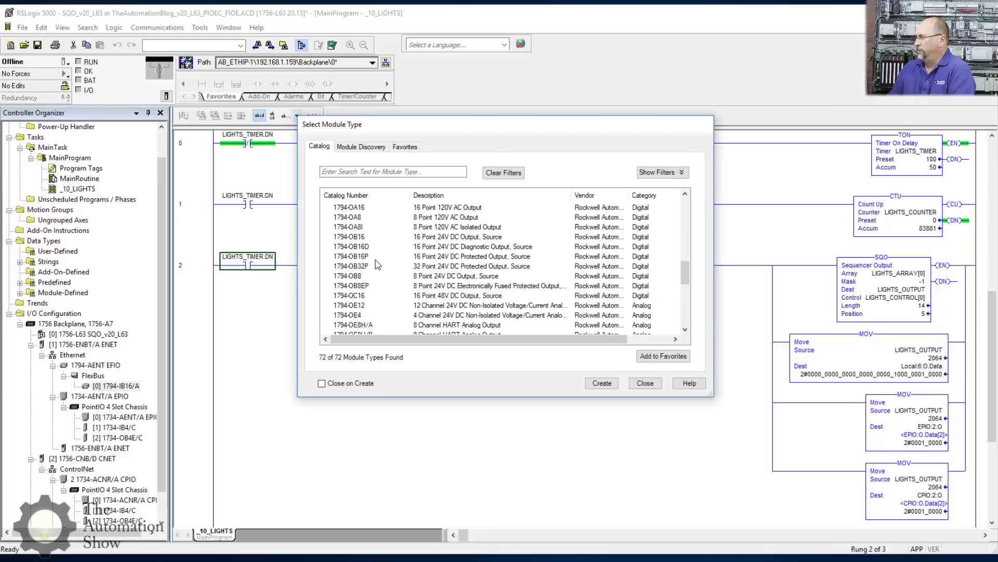
pyautogui.click(367, 238)
pyautogui.click(603, 383)
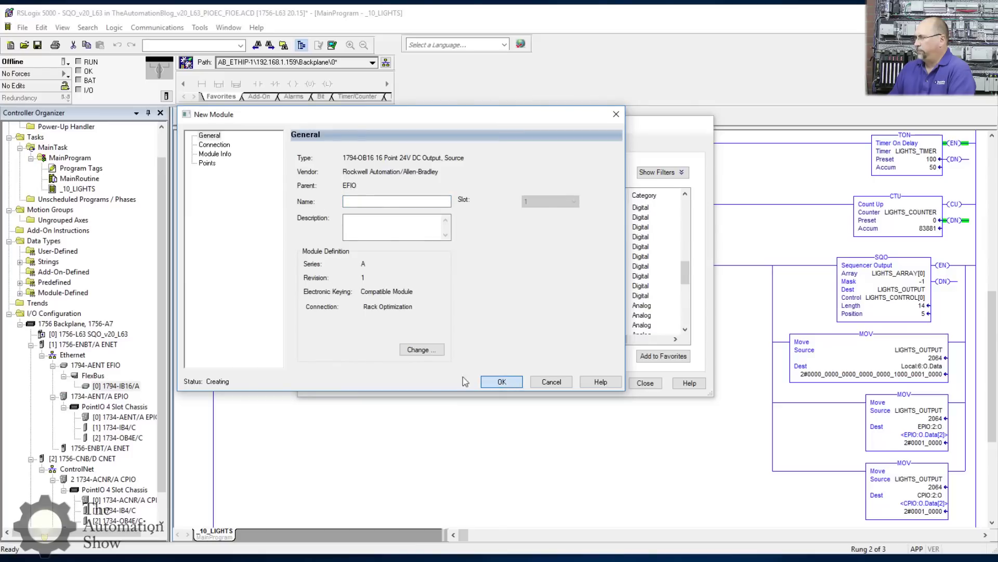
pyautogui.press('Return')
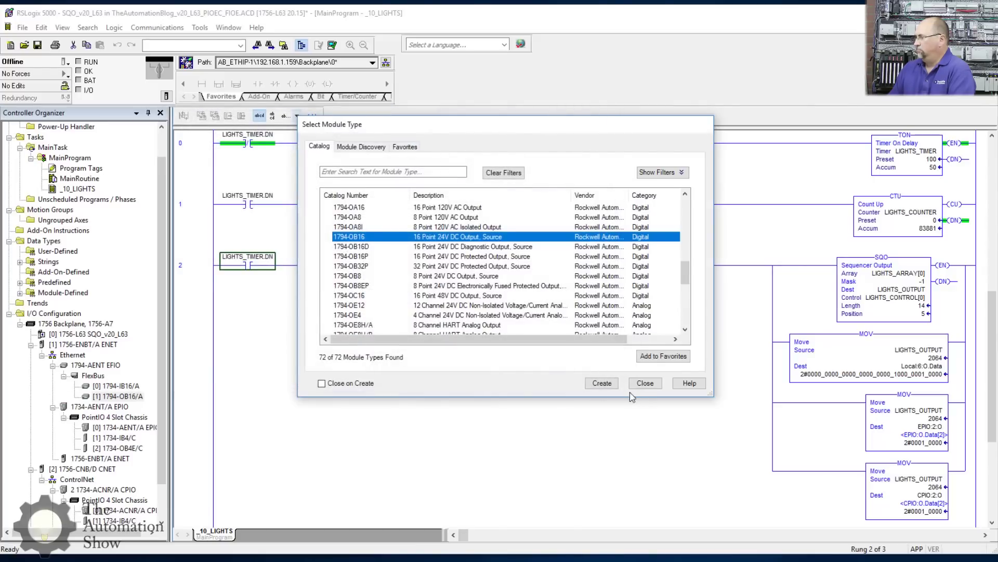
pyautogui.click(641, 383)
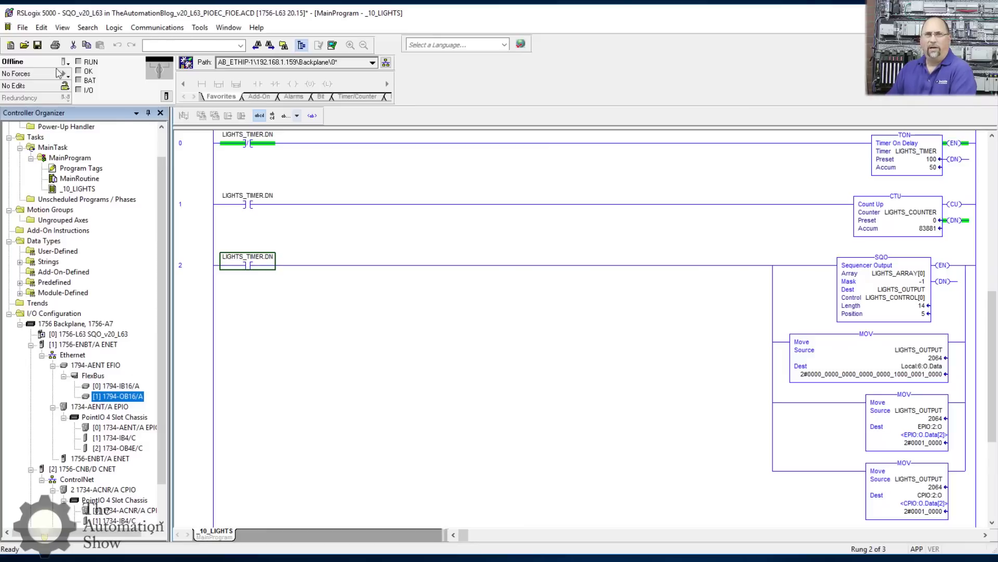
# Download the project through Communications > Download and answer Yes to resume Remote Run.
pyautogui.click(150, 29)
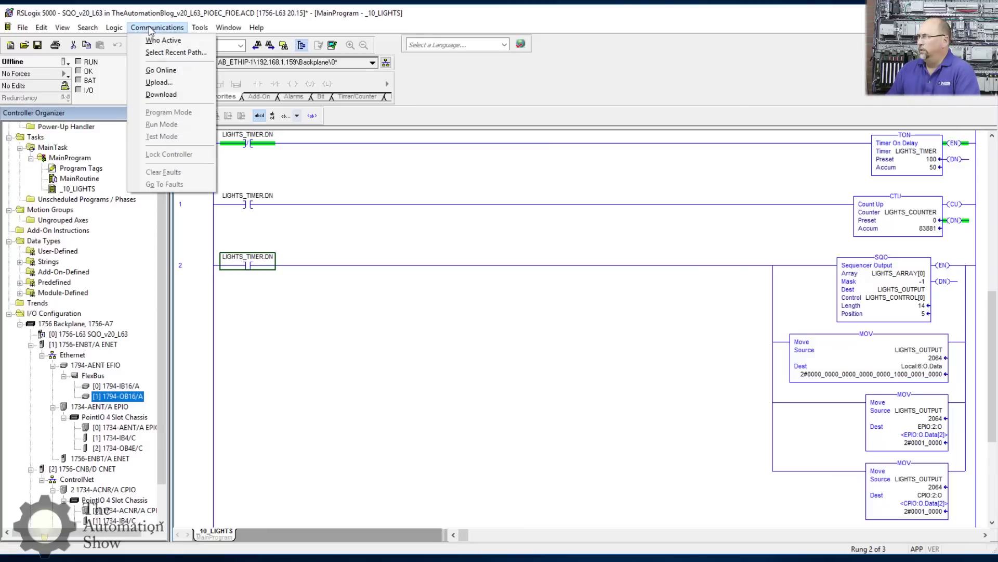
pyautogui.click(125, 81)
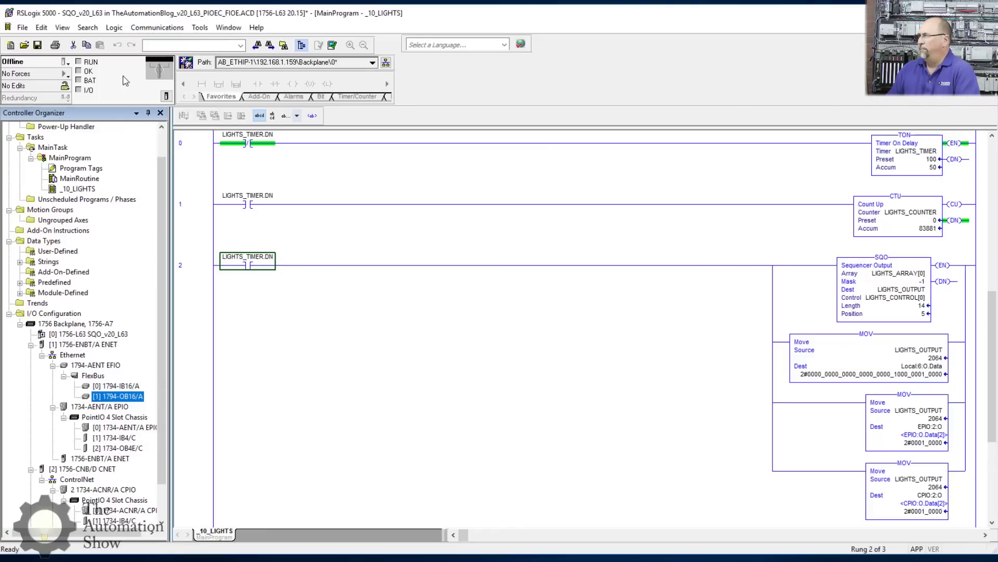
pyautogui.click(157, 28)
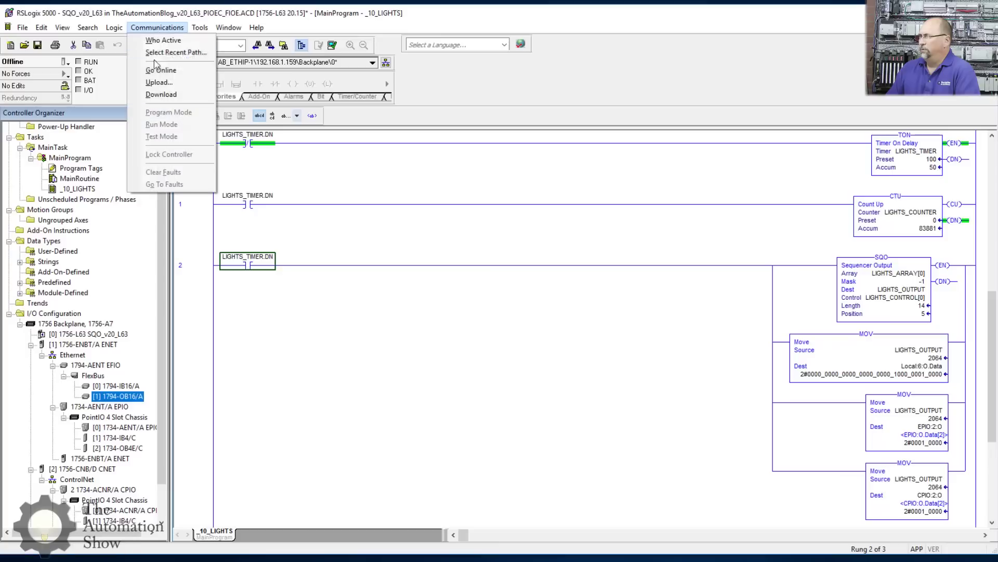
pyautogui.click(161, 94)
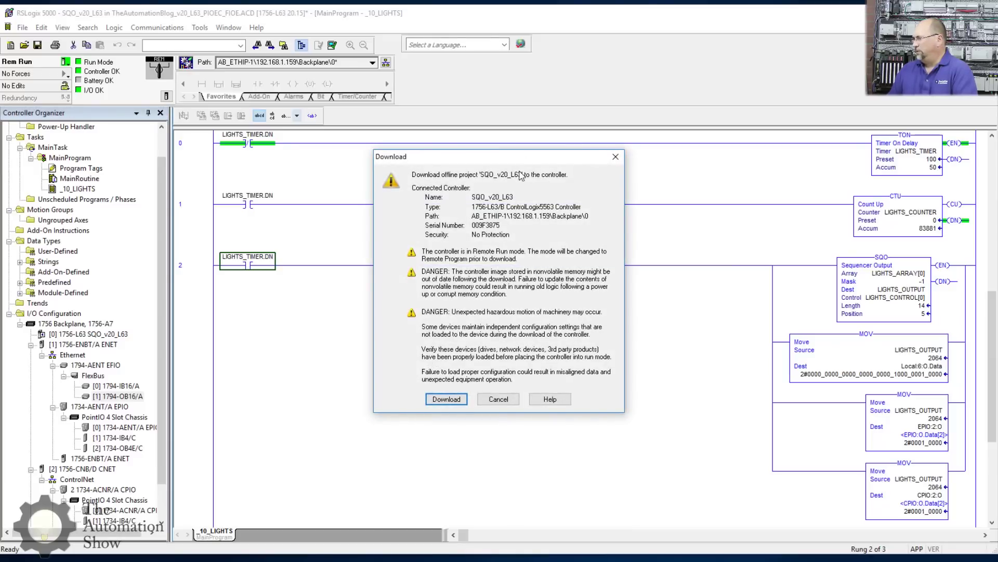
pyautogui.click(454, 405)
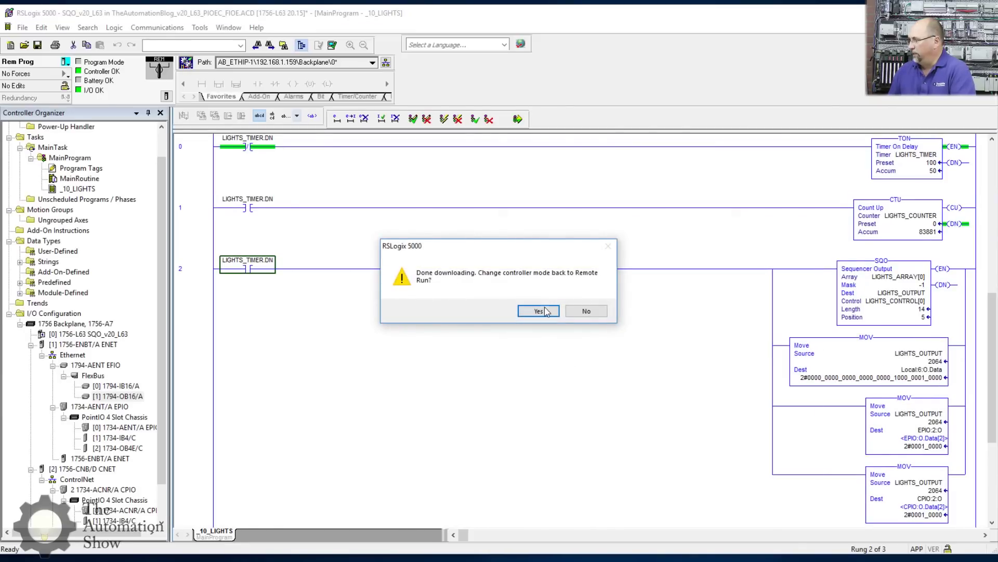
pyautogui.click(546, 309)
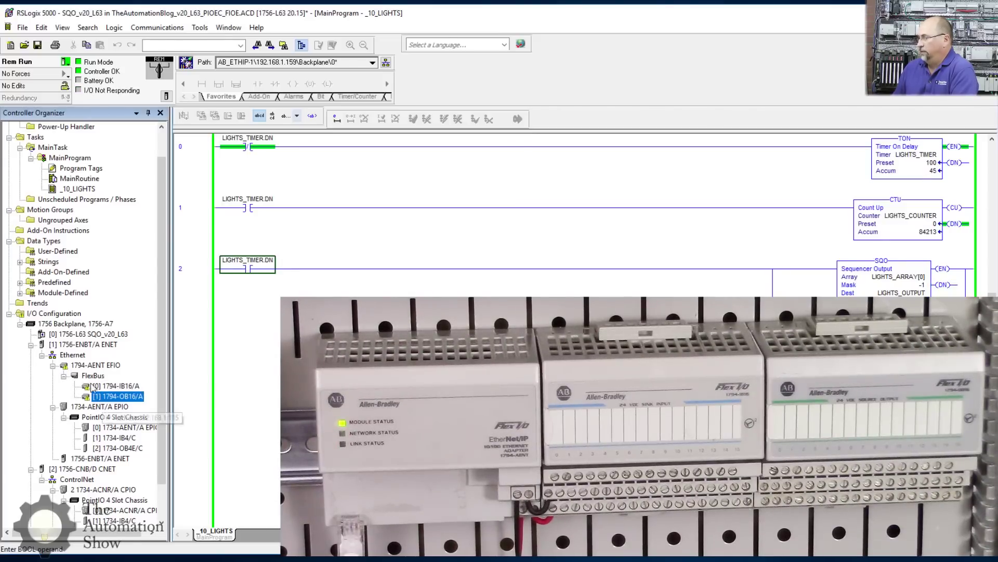
pyautogui.click(95, 365)
# Raise the quick-view pane to show the EFIO adapter Running with I/O OK.
pyautogui.moveTo(95, 544); pyautogui.dragTo(108, 419)
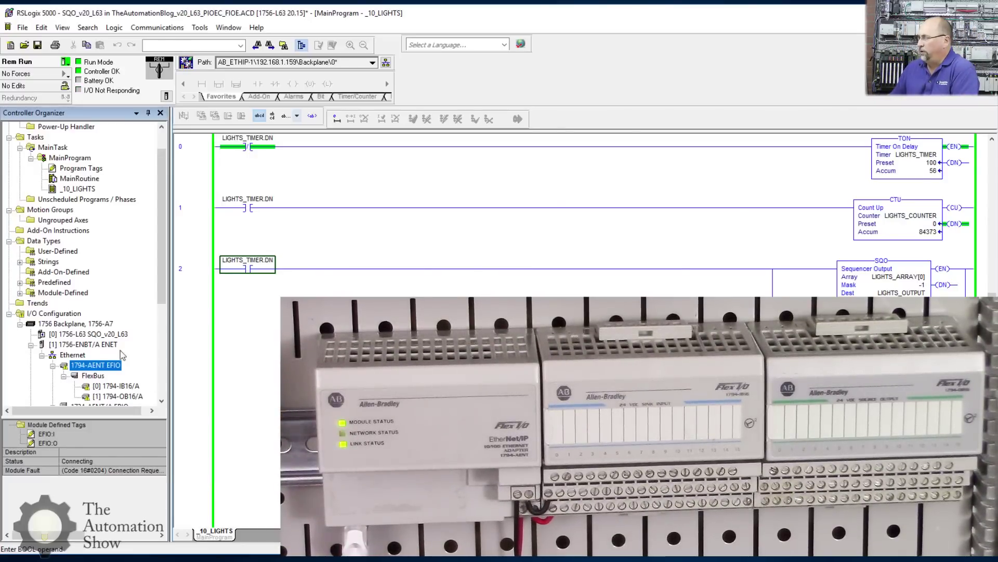
pyautogui.moveTo(162, 263); pyautogui.dragTo(162, 296)
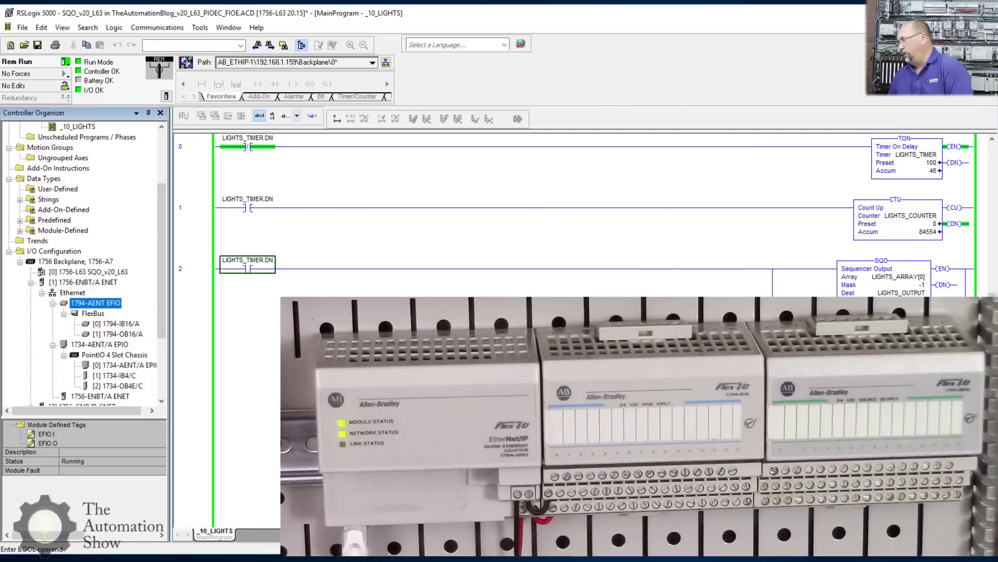
# View the About RSLogix 5000 information from the Help menu, then dismiss it.
pyautogui.click(256, 27)
pyautogui.click(294, 114)
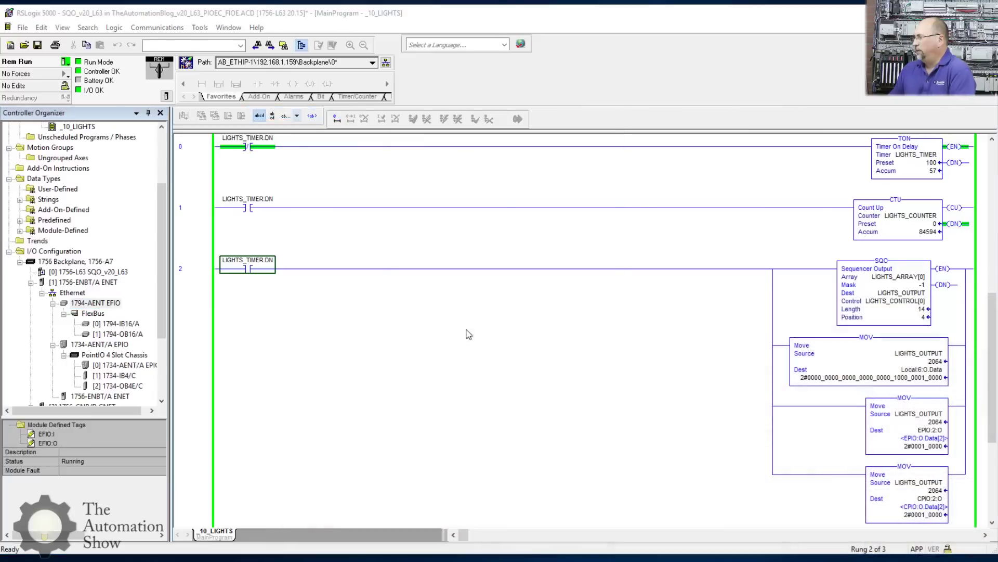
pyautogui.click(612, 120)
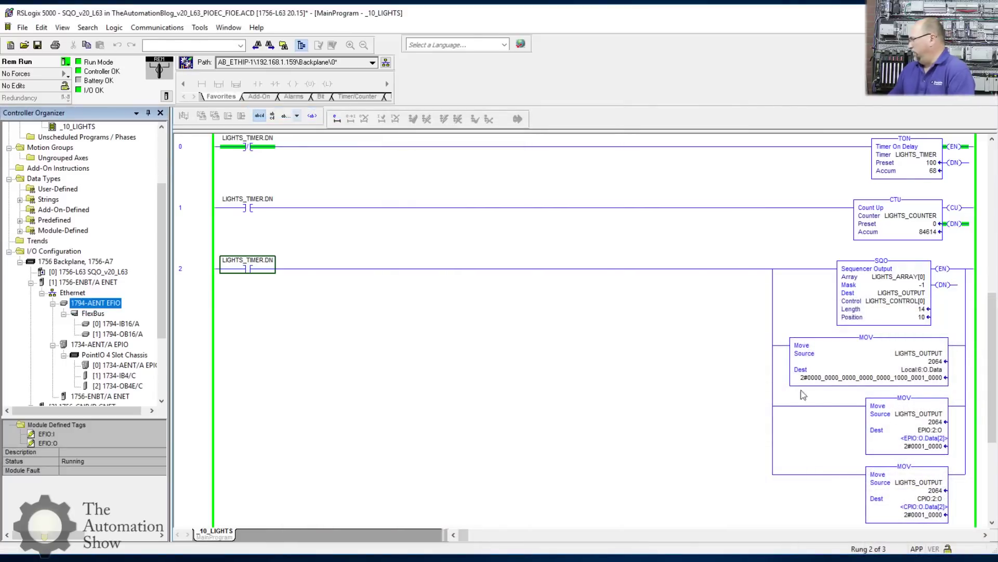
# Start an online edit of rung 2, add a branch level, and copy the last MOV onto it.
pyautogui.click(772, 474)
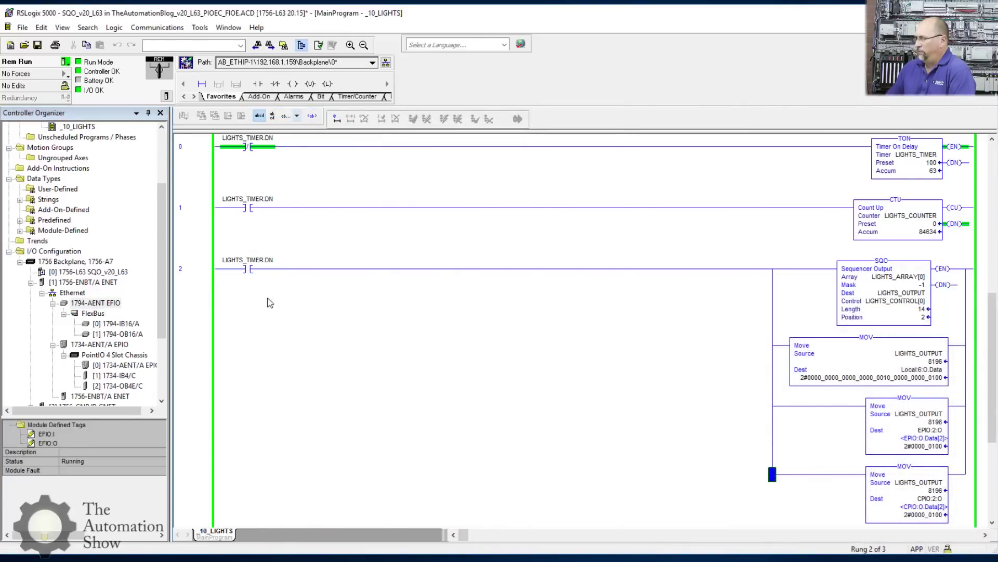
pyautogui.doubleClick(203, 281)
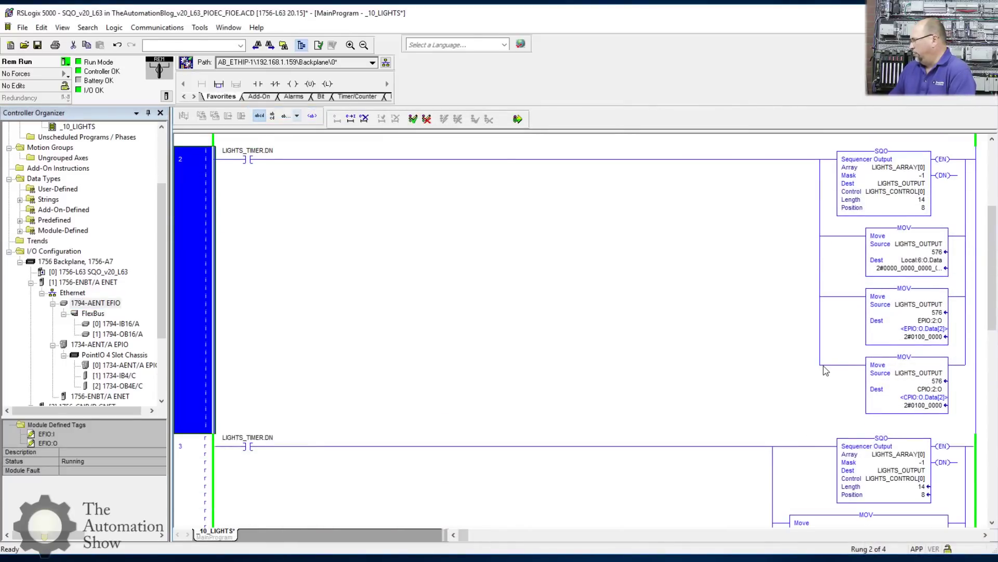
pyautogui.rightClick(820, 365)
pyautogui.click(871, 427)
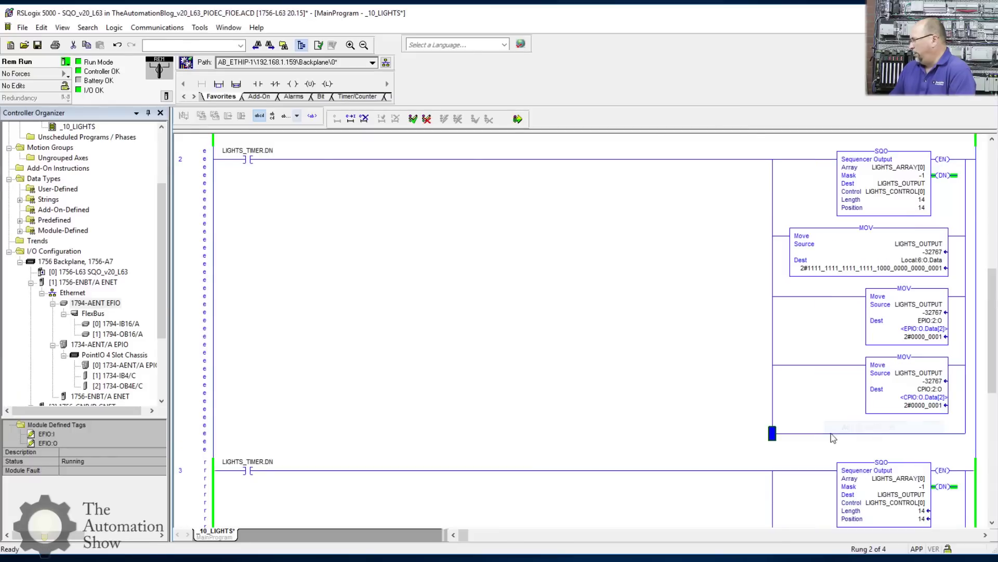
pyautogui.click(904, 357)
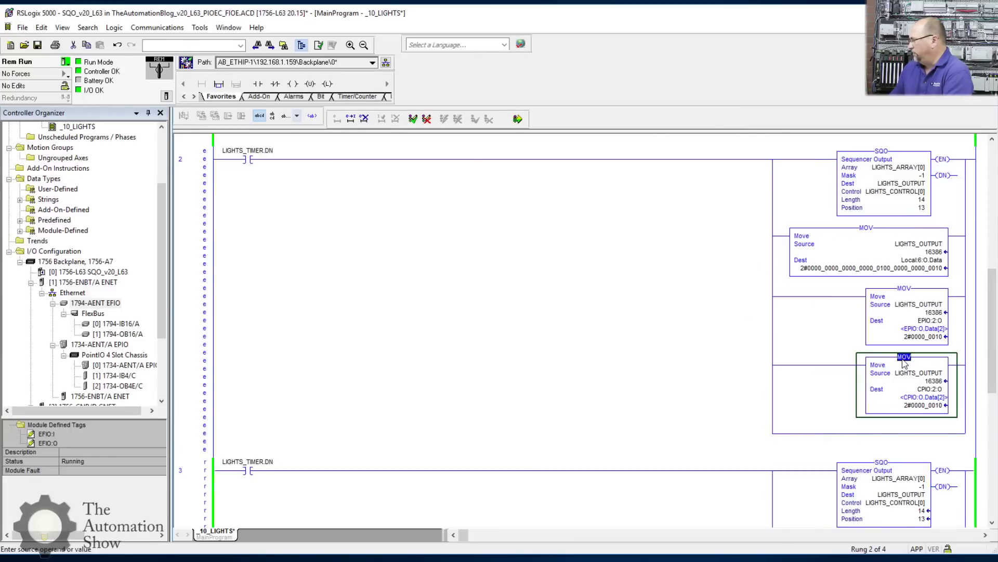
pyautogui.moveTo(905, 357); pyautogui.dragTo(799, 431)
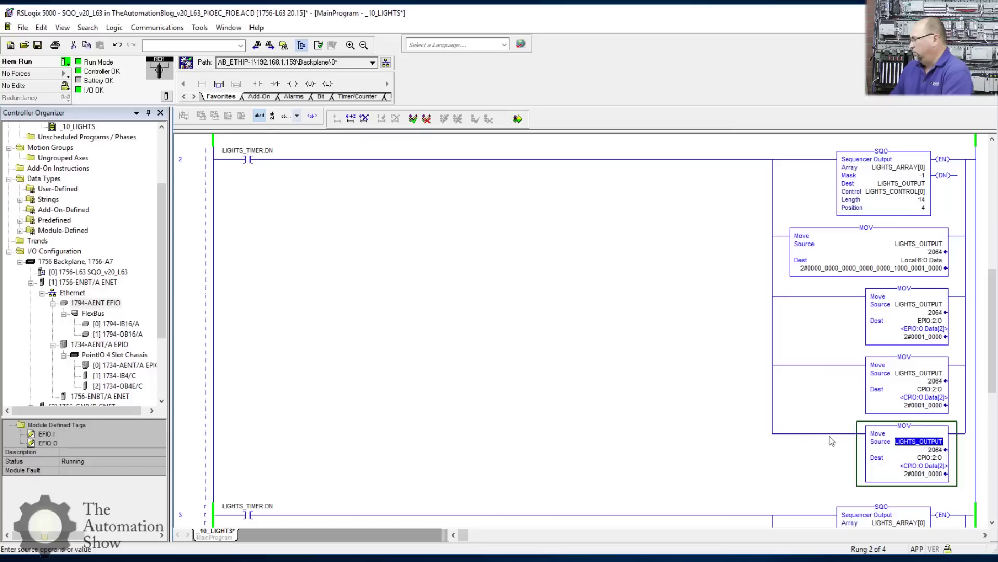
# Set the new MOV's destination to EFIO:1:O.
pyautogui.doubleClick(933, 458)
pyautogui.click(949, 459)
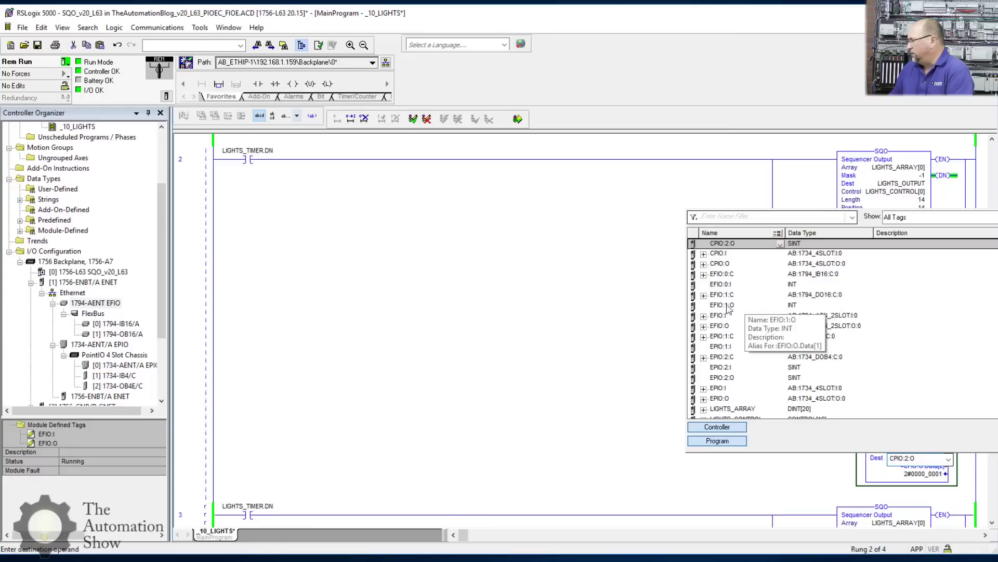
pyautogui.click(720, 306)
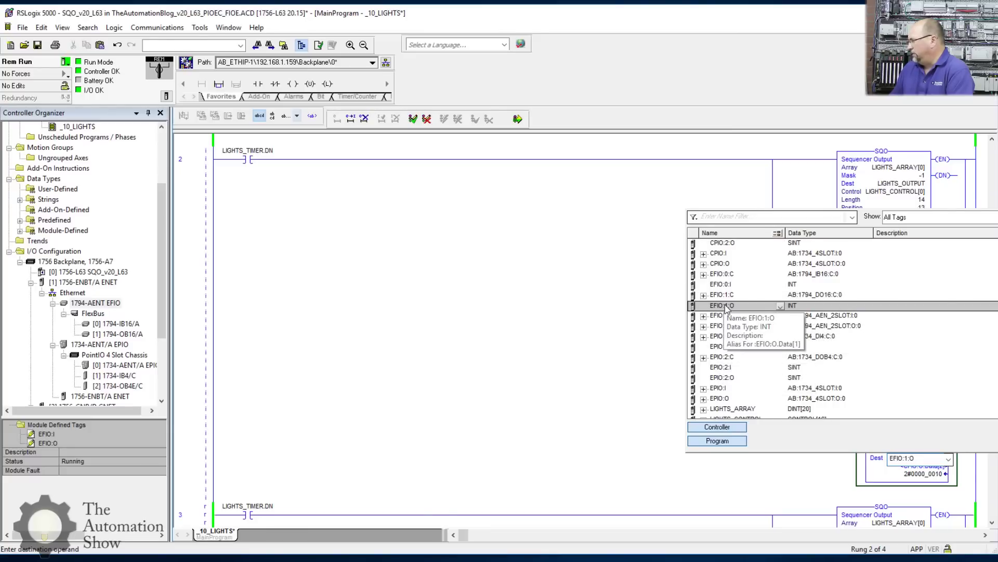
pyautogui.press('Return')
pyautogui.press('Return')
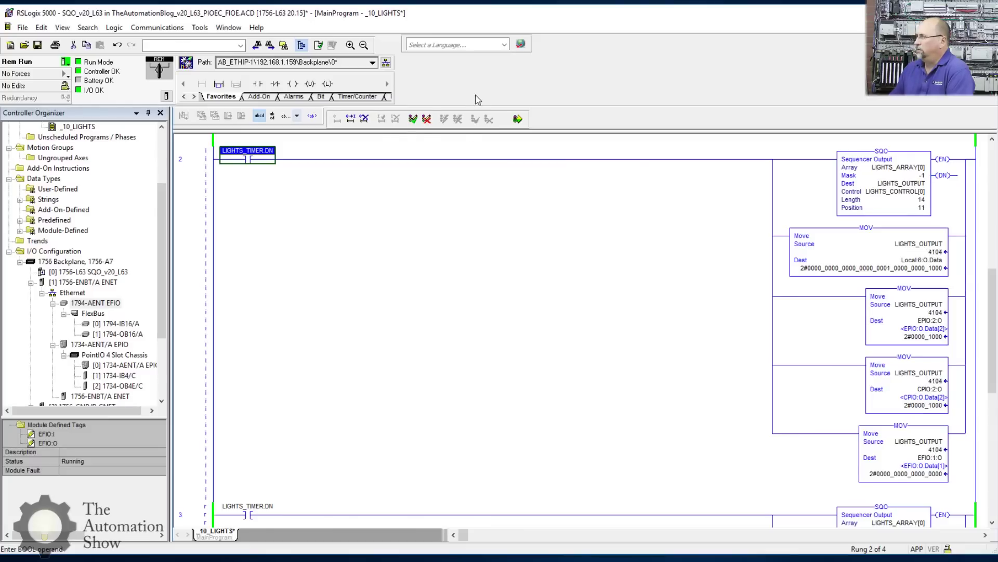
# Accept, test, and finalize the rung 2 online edits in MainProgram, confirming each with Yes.
pyautogui.click(412, 121)
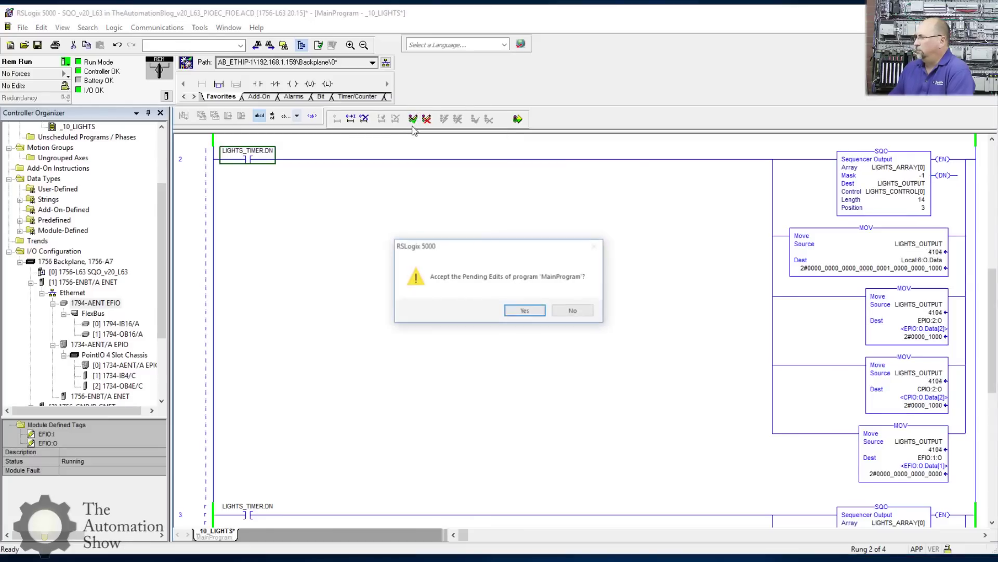
pyautogui.click(524, 311)
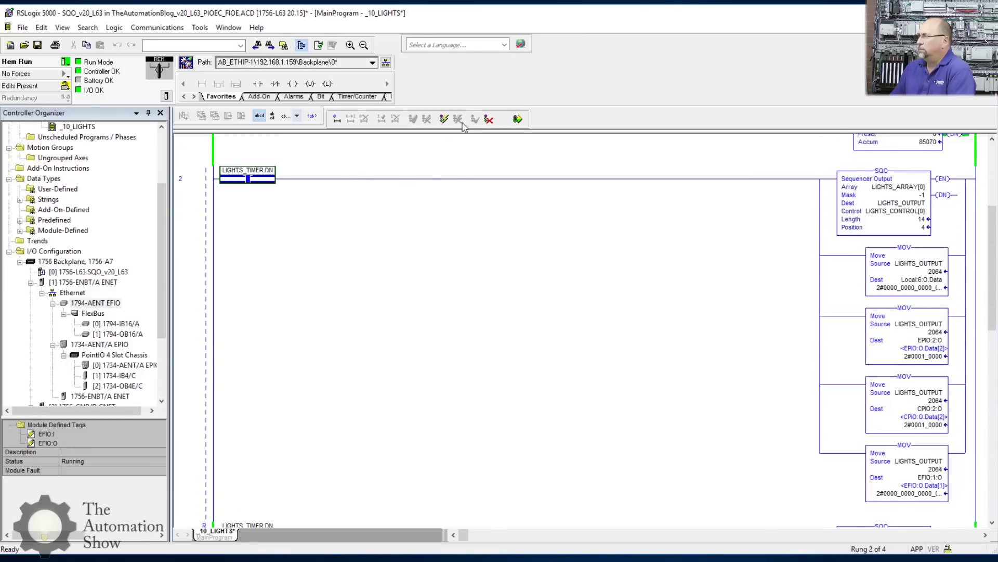
pyautogui.click(445, 120)
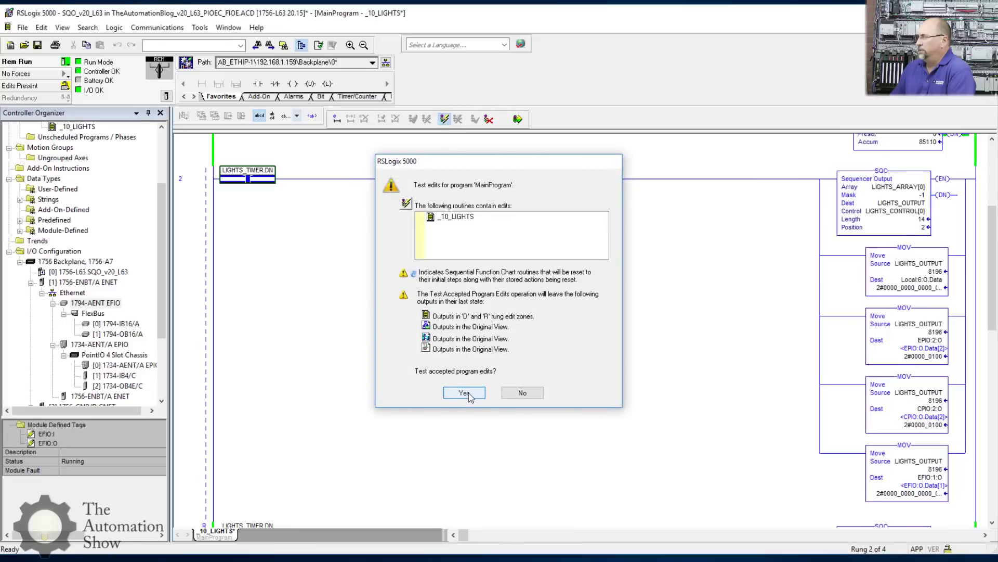
pyautogui.click(463, 394)
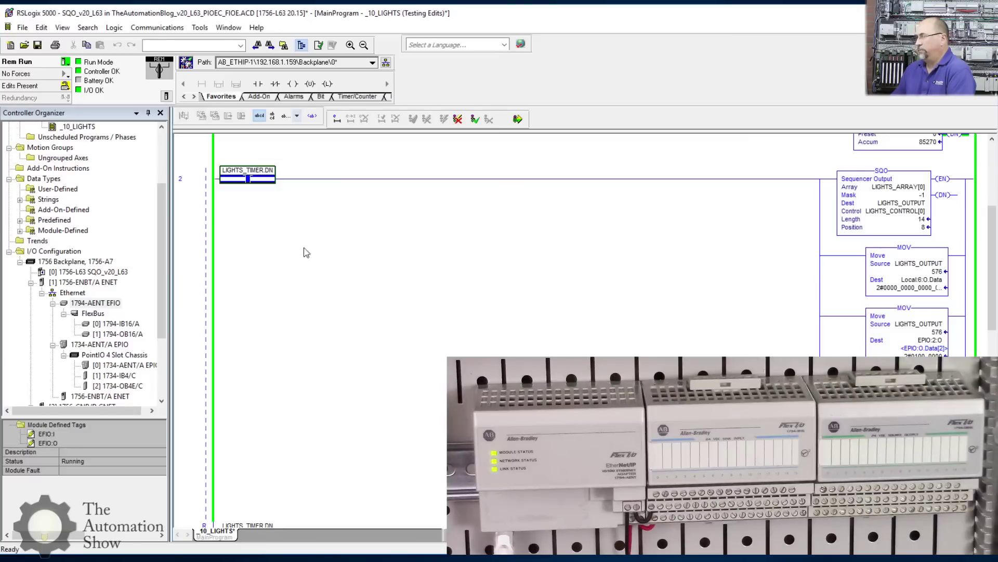
pyautogui.click(518, 119)
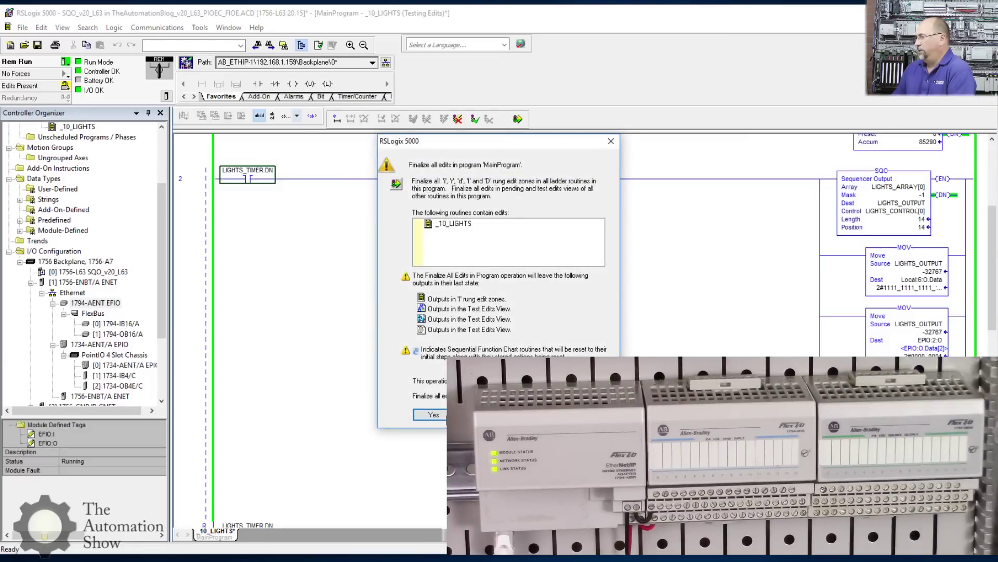
pyautogui.click(432, 411)
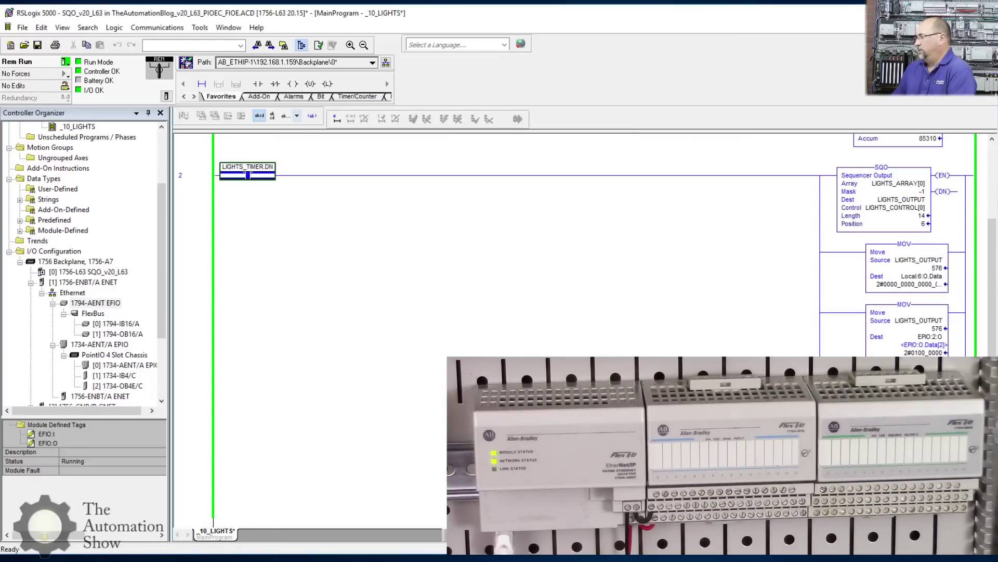
# Open the Controller Tags monitor and expand EFIO:1:O to show its 16 output bits.
pyautogui.scroll(2, 166, 159)
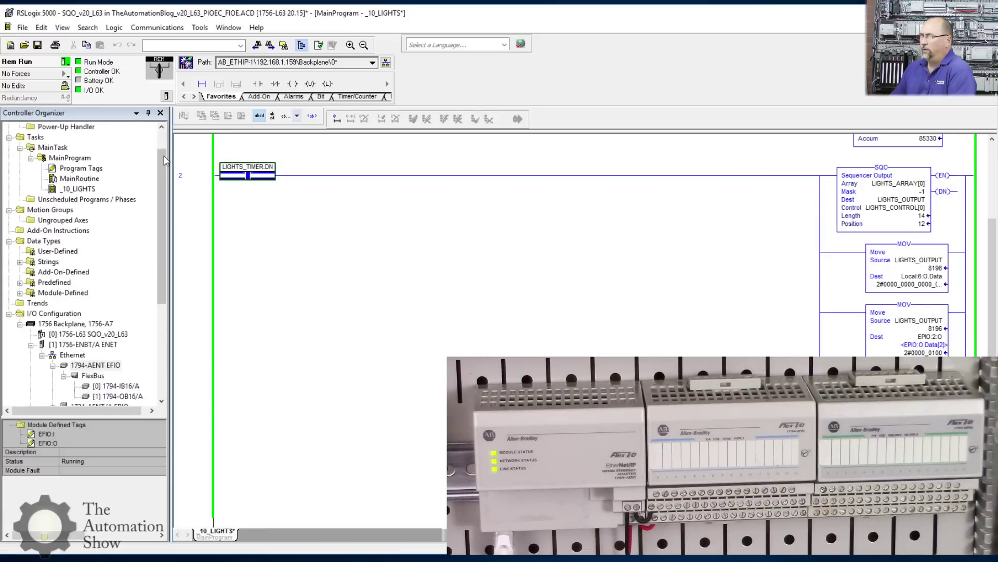
pyautogui.scroll(1, 165, 160)
pyautogui.doubleClick(61, 137)
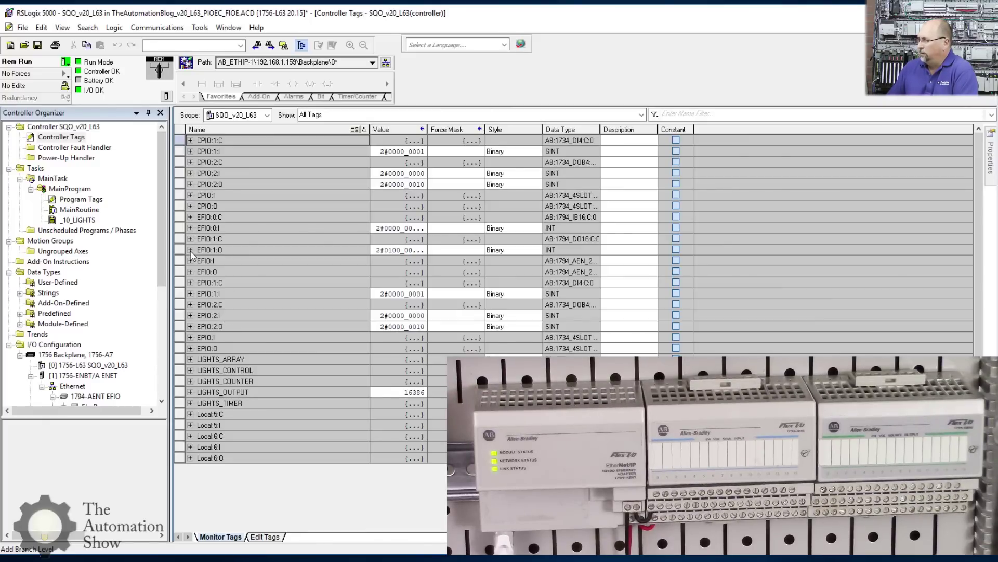
pyautogui.click(190, 250)
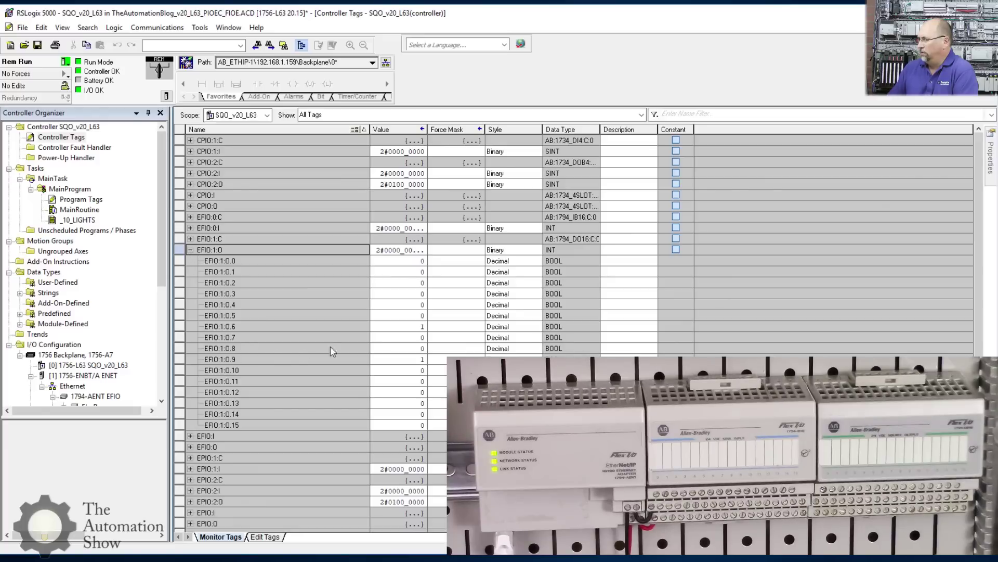